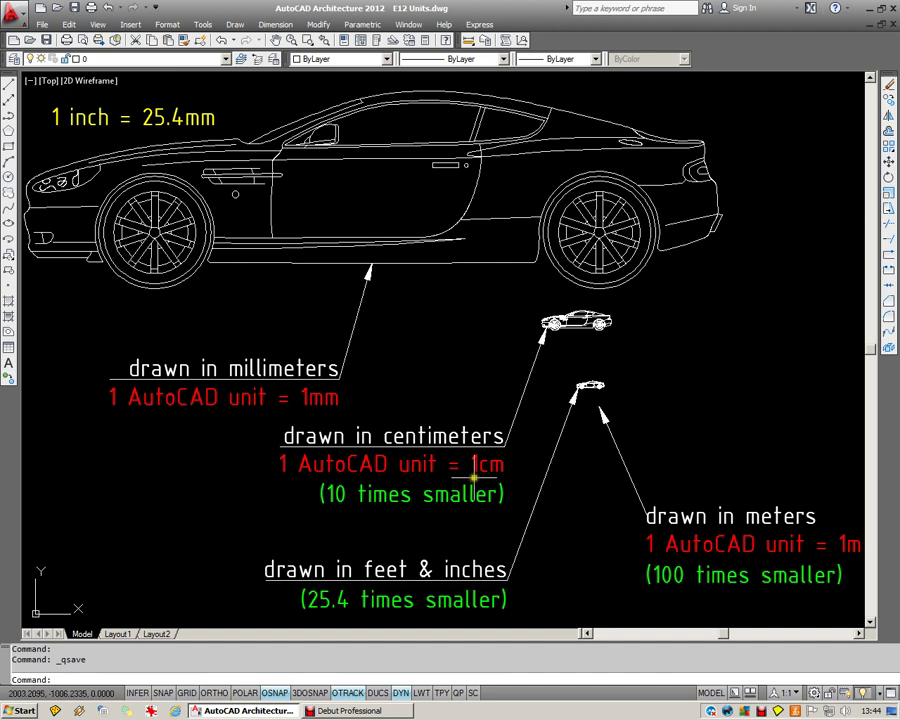
Zoom in on the small car and run Regen All so its wheels draw as smooth circles
scroll(628, 312, "up", 5)
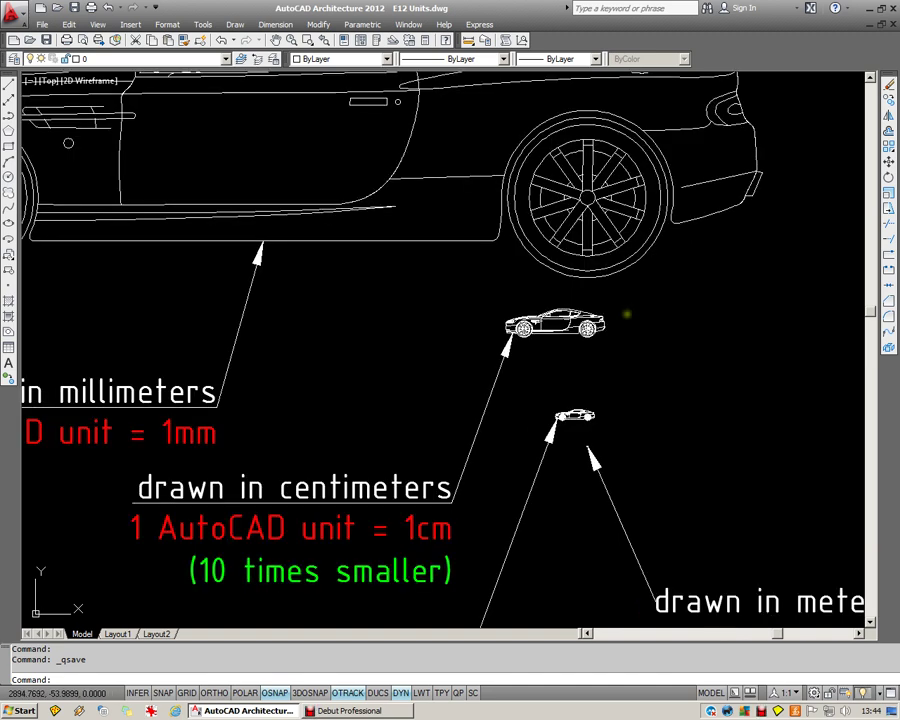
scroll(580, 326, "up", 2)
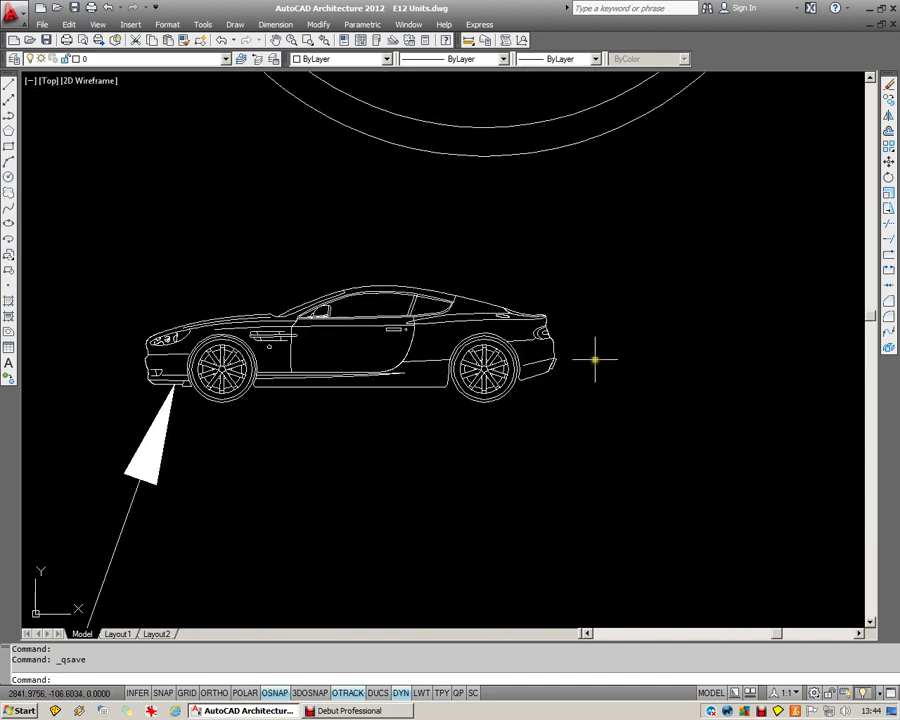
scroll(570, 352, "down", 9)
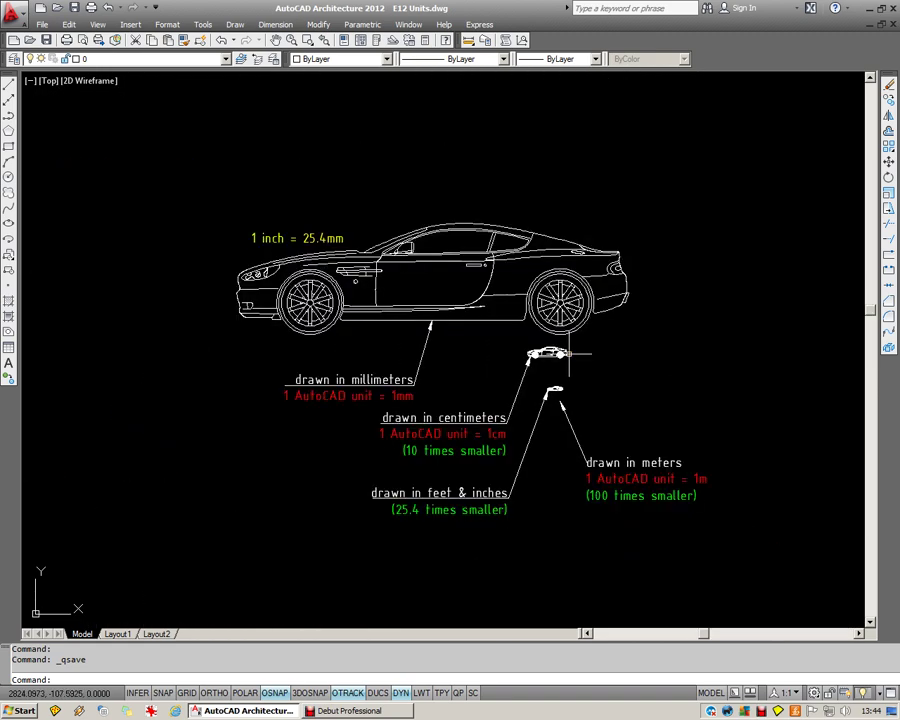
scroll(585, 387, "up", 2)
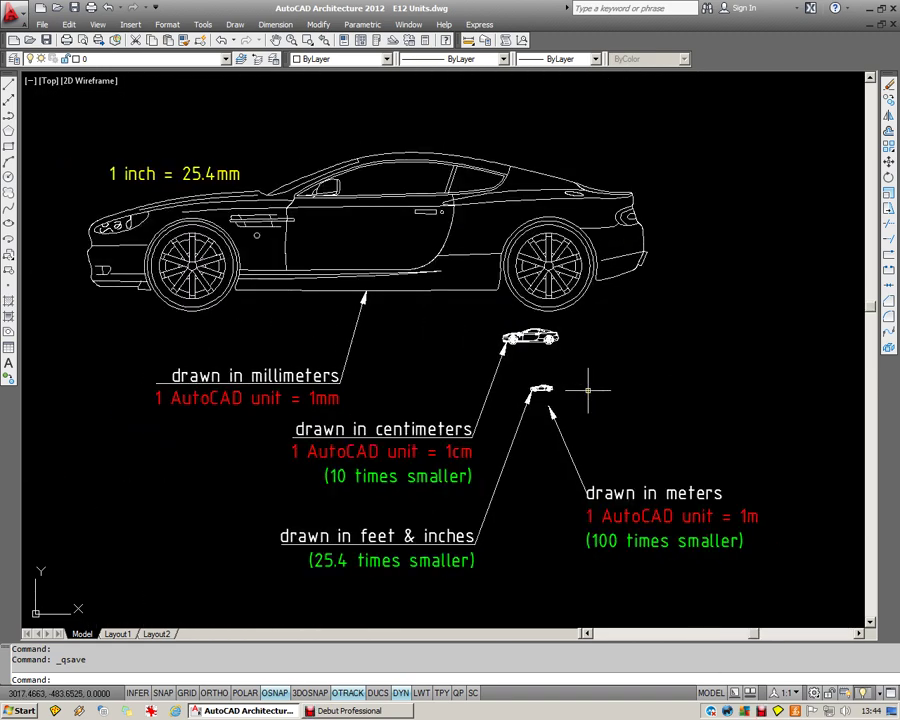
scroll(562, 426, "up", 10)
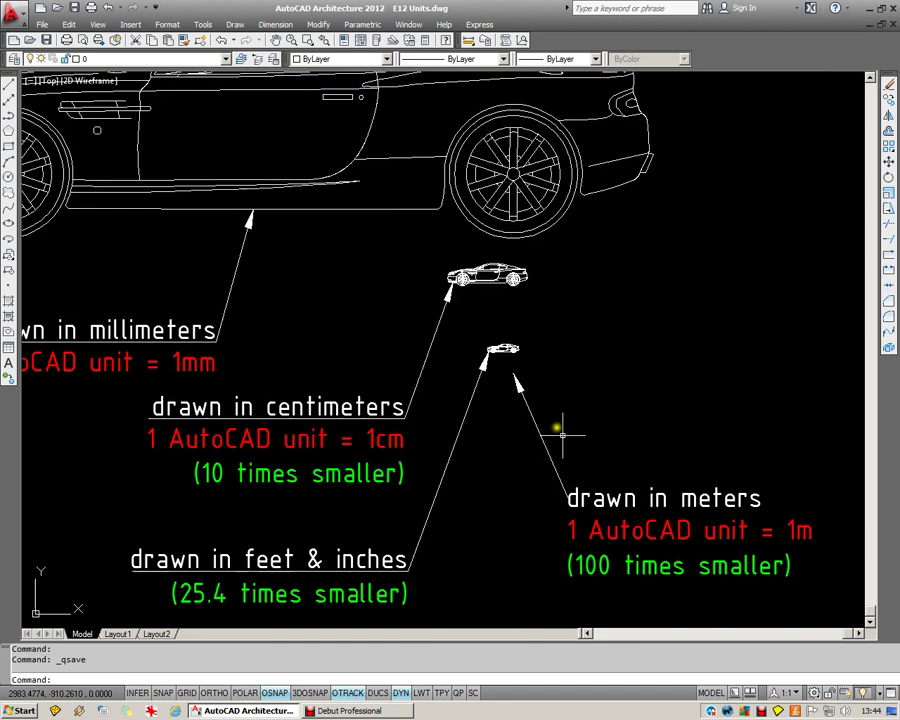
scroll(505, 358, "up", 10)
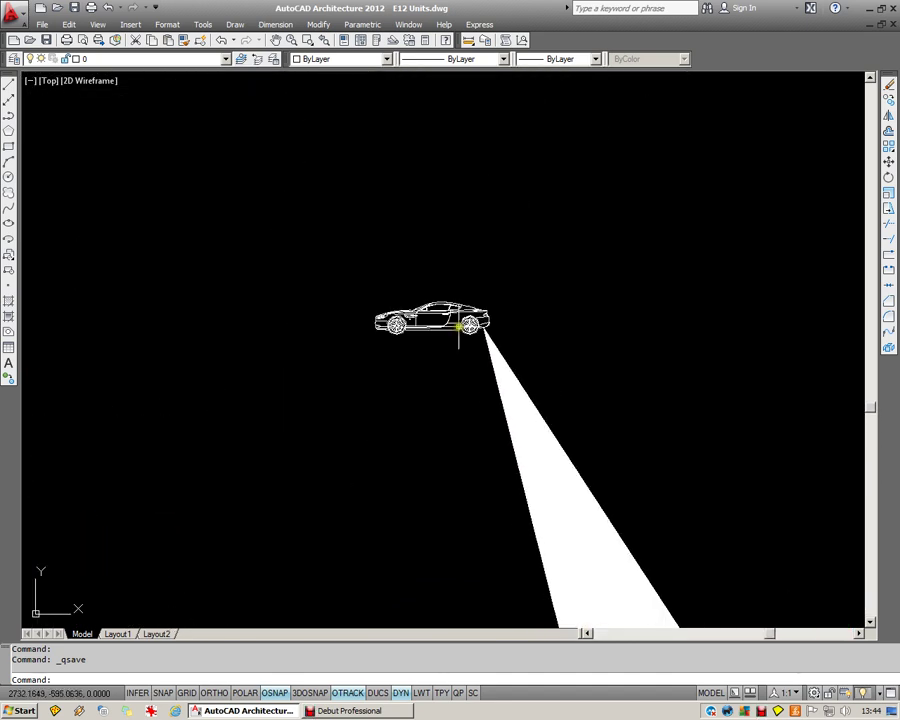
left_click(97, 24)
left_click(112, 69)
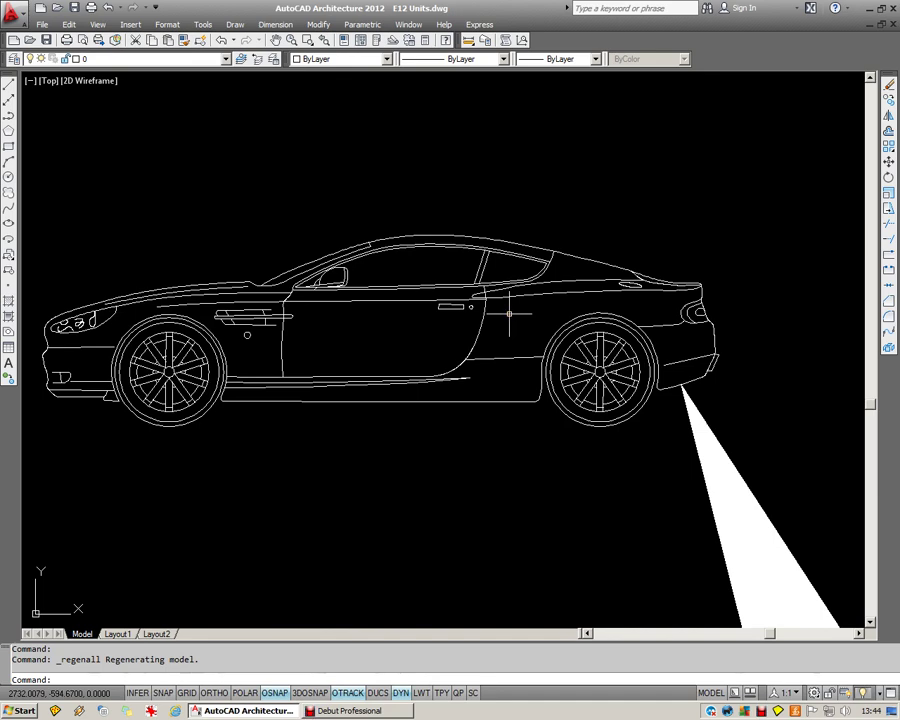
Zoom out to frame all the cars and labels, regenerate with RE, and shift the view slightly right
scroll(509, 313, "down", 10)
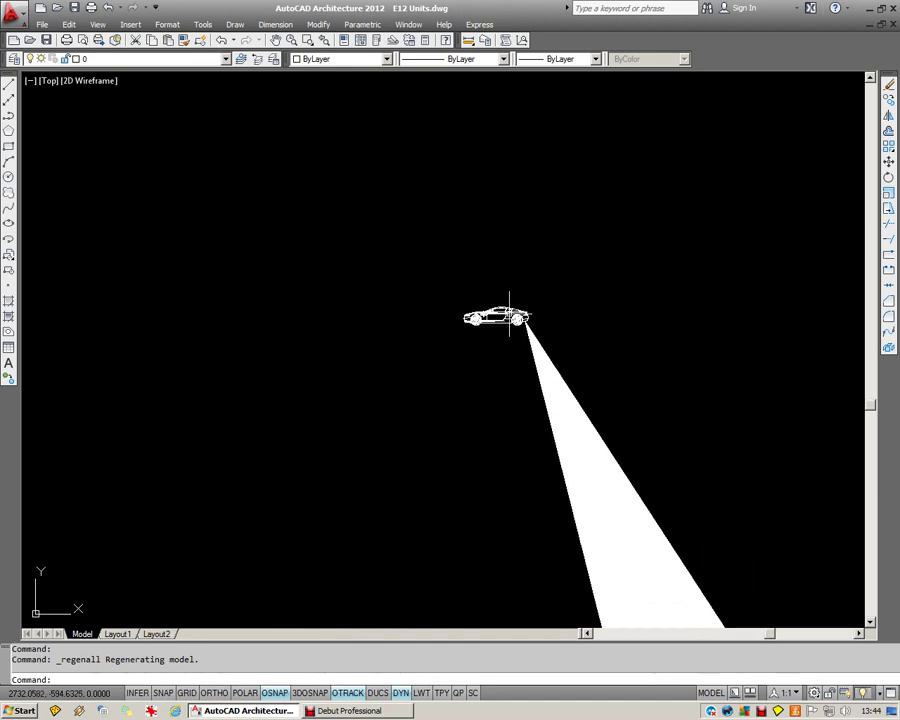
scroll(494, 340, "down", 5)
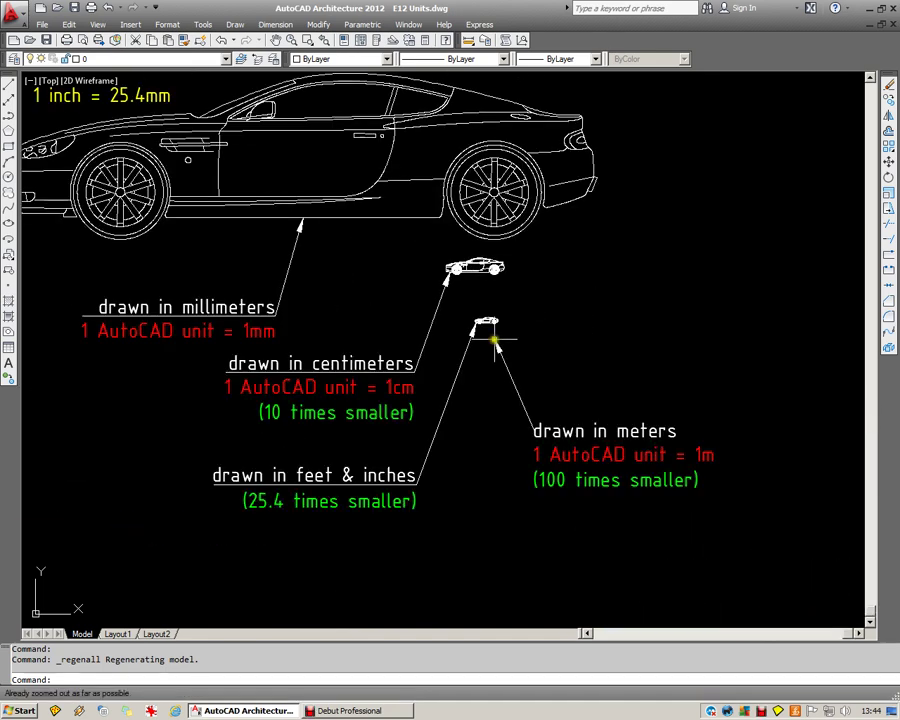
middle_click_drag(394, 280, 411, 335)
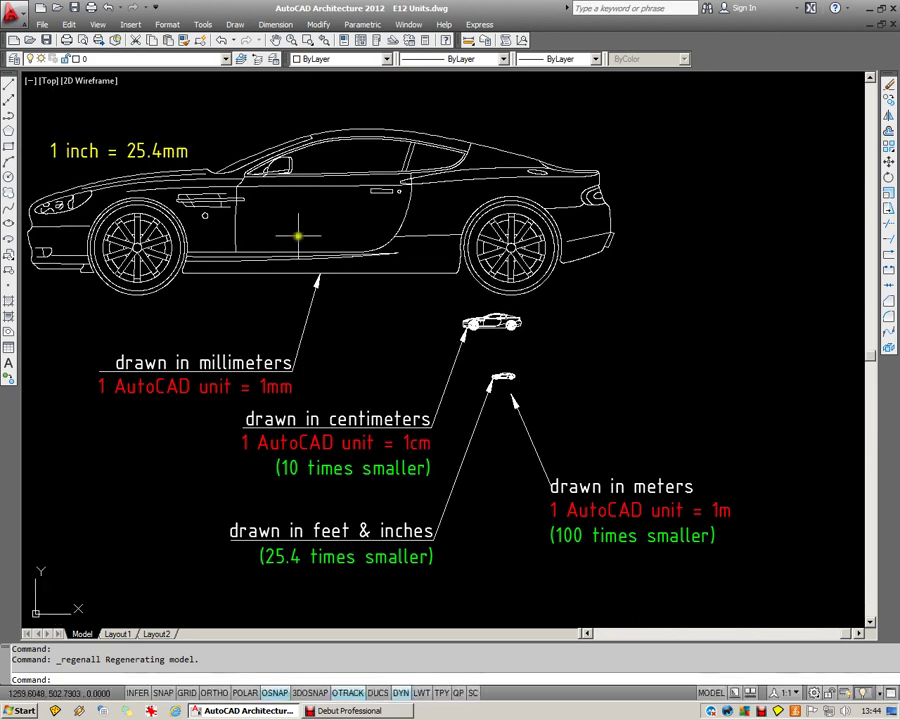
type("e")
key("Return")
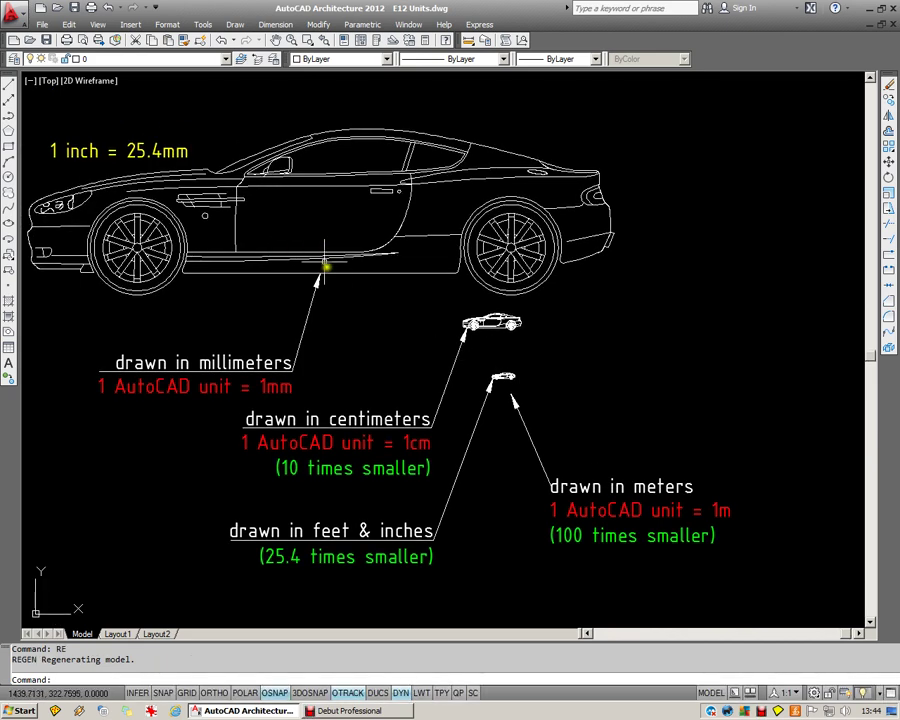
middle_click_drag(354, 327, 397, 330)
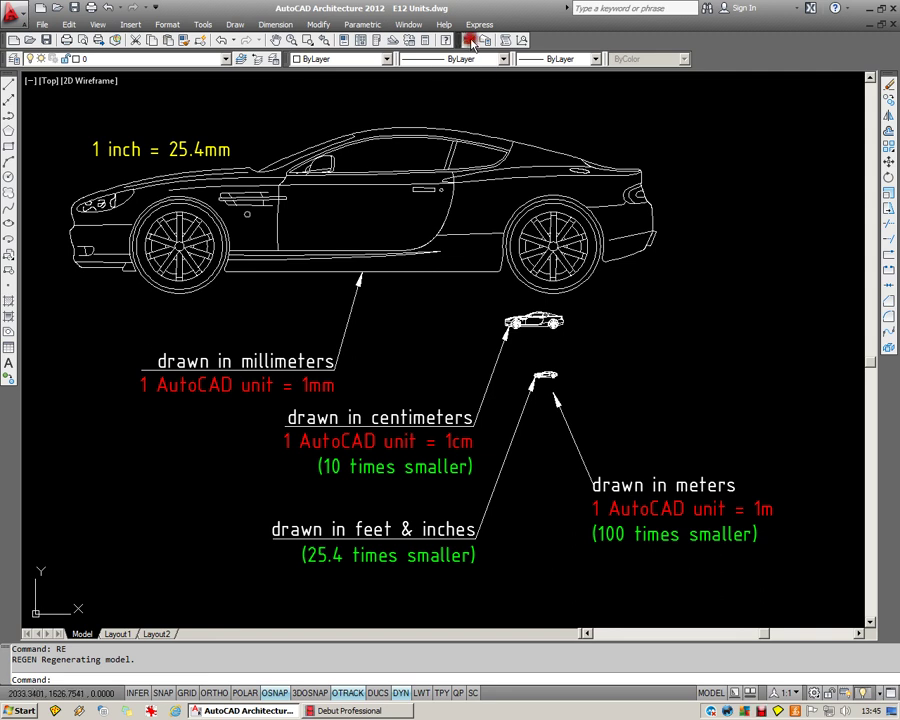
Measure the millimetre car's wheelbase between the wheel bottoms, reading 2590
left_click(330, 30)
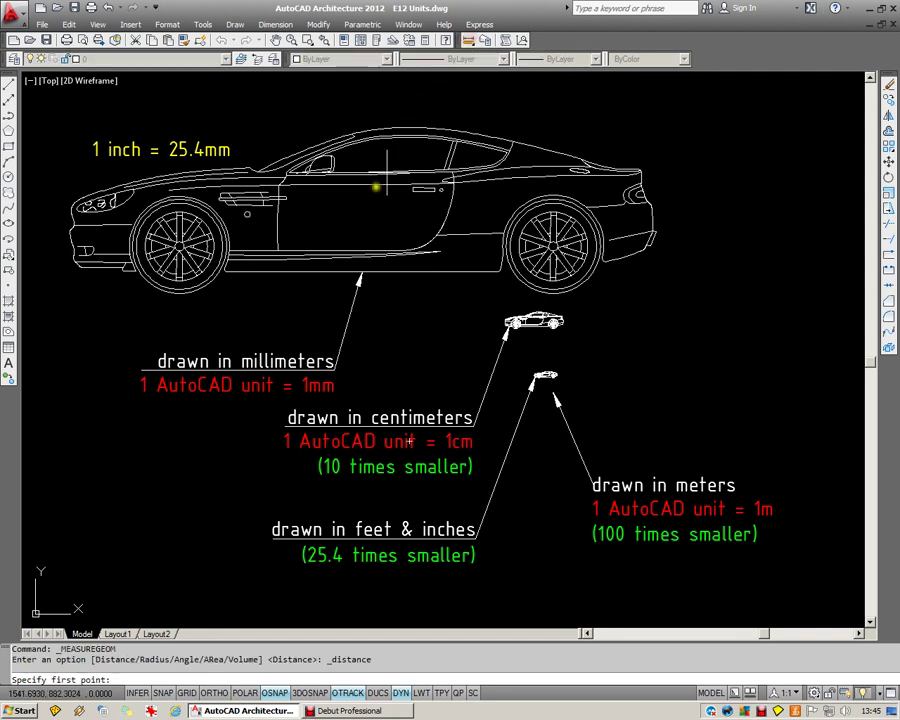
left_click(187, 294)
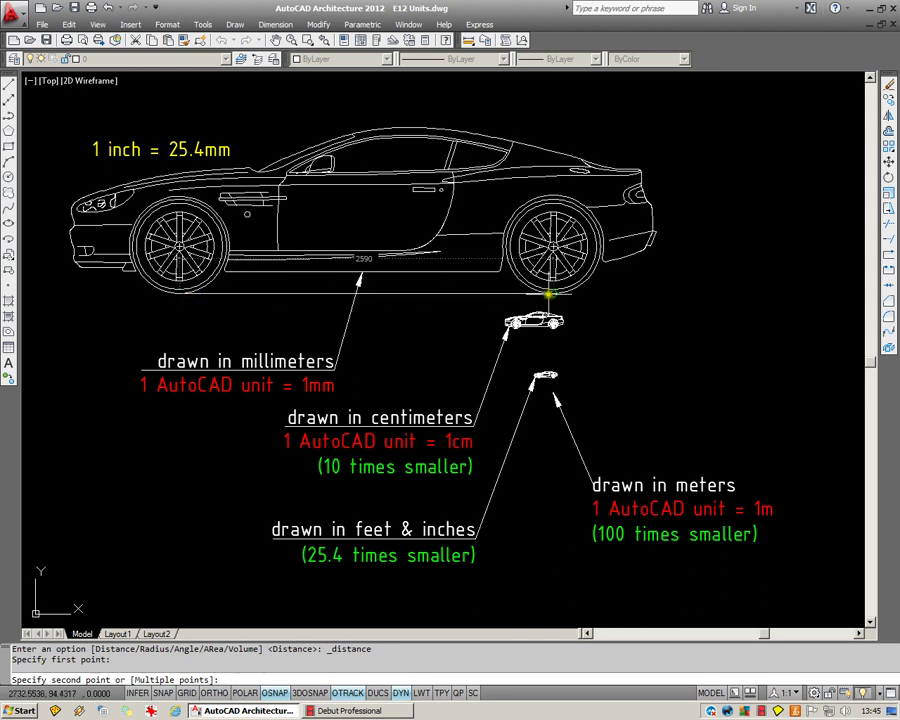
left_click(553, 293)
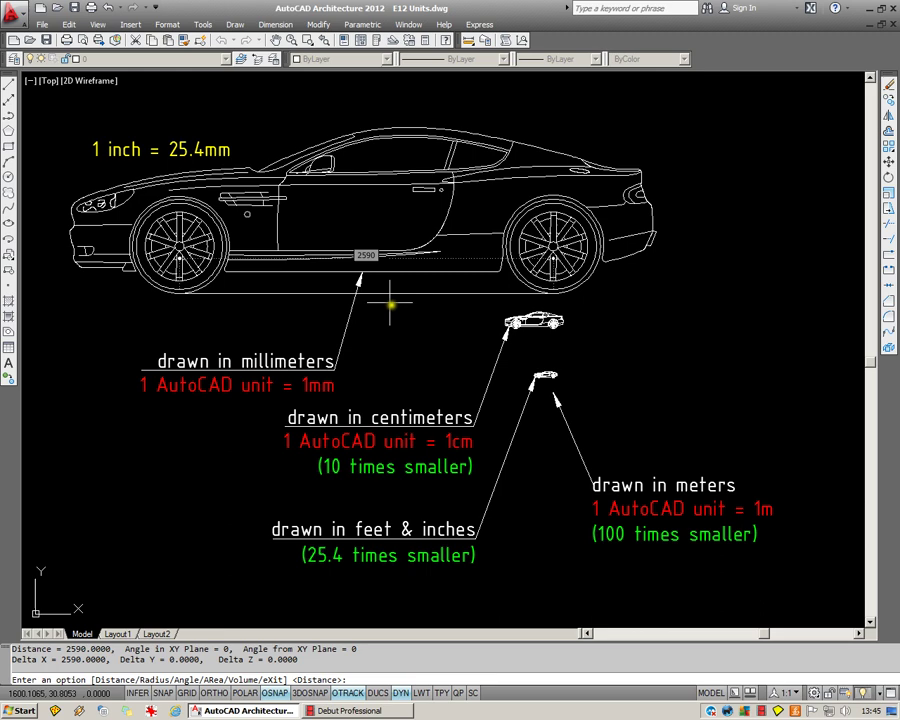
key("Escape")
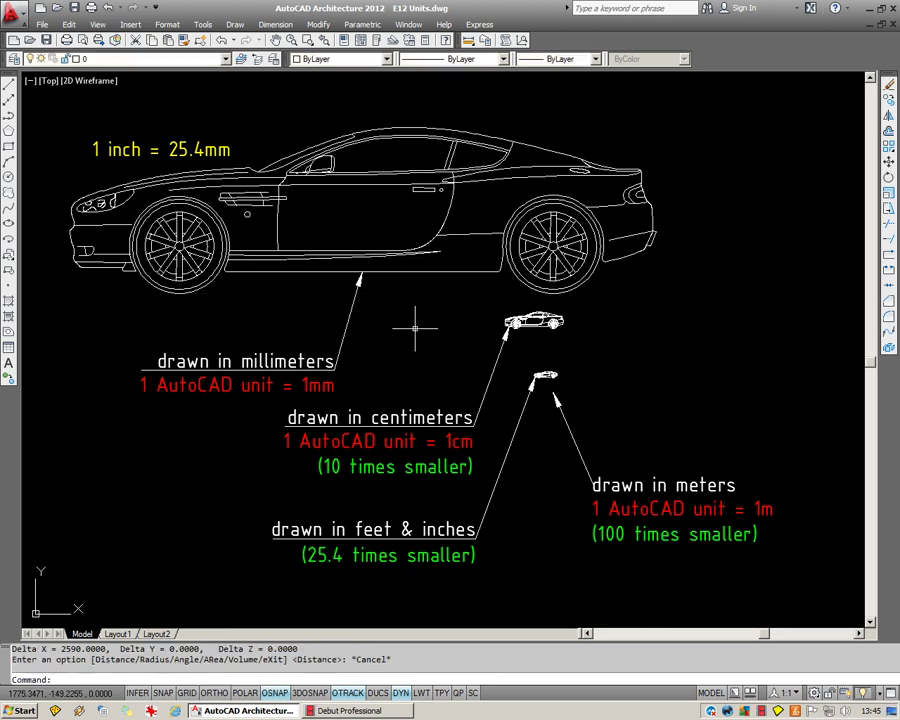
Zoom to the centimetre car and measure its wheelbase between the wheel bottoms, reading 259
scroll(549, 328, "up", 3)
scroll(550, 330, "up", 5)
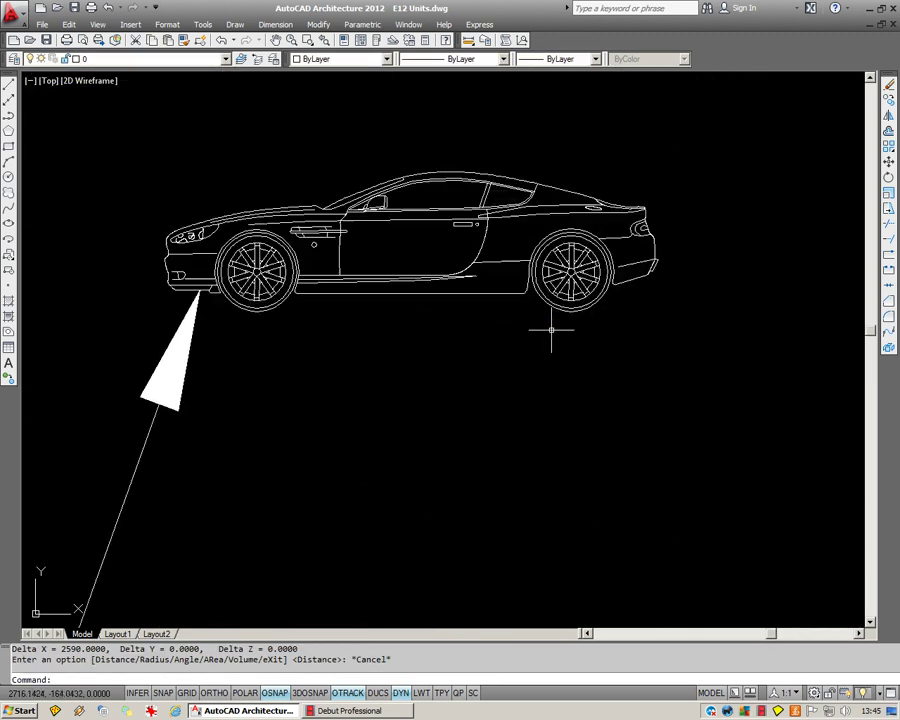
left_click(472, 42)
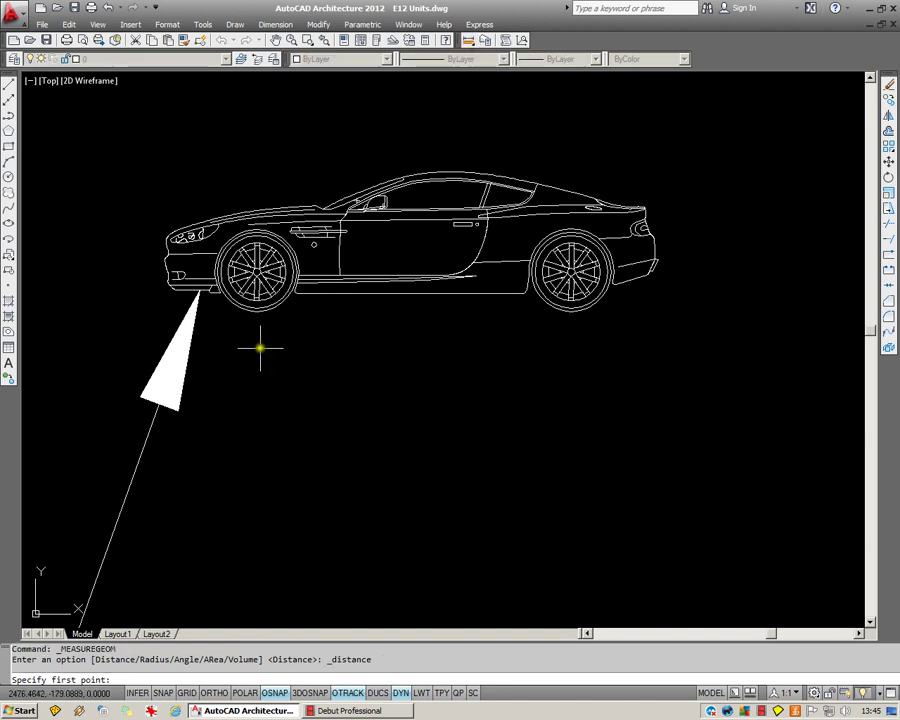
left_click(257, 311)
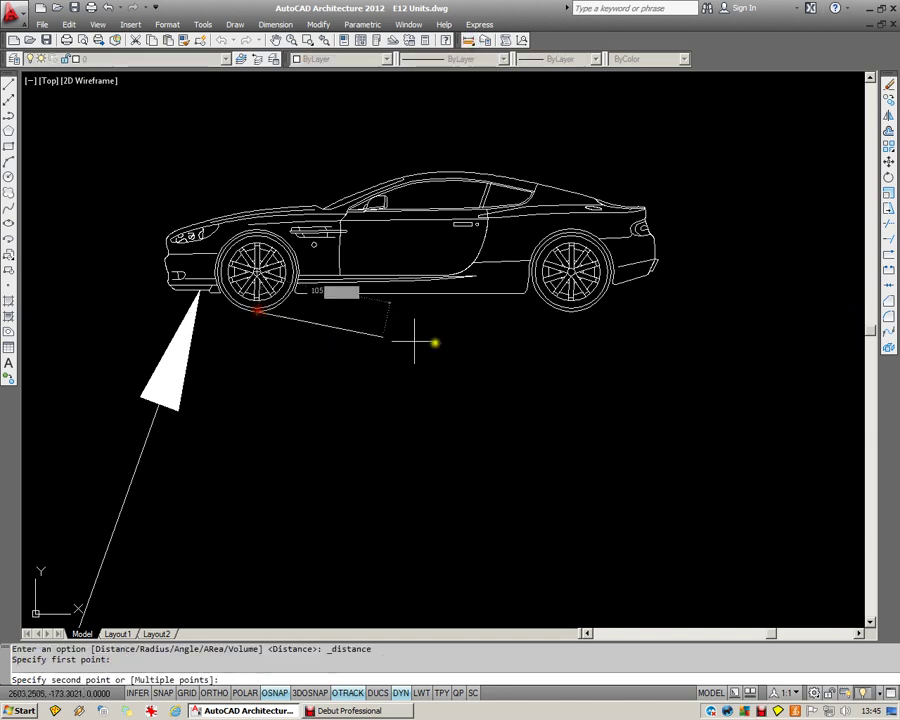
left_click(573, 310)
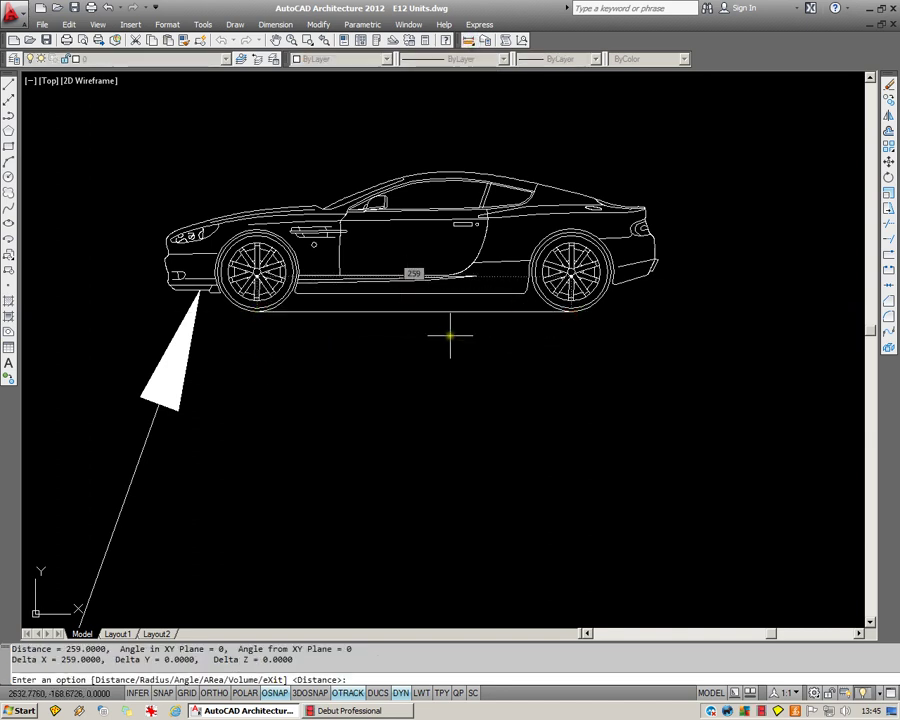
key("Escape")
scroll(397, 233, "up", 2)
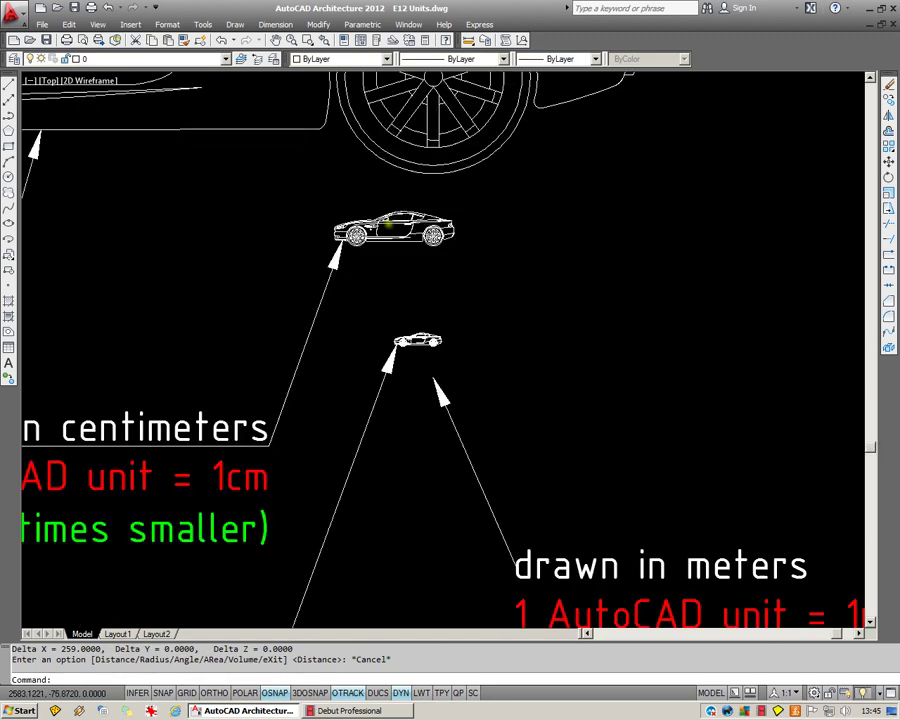
Zoom onto the meter car and regenerate so its wheels draw as circles
scroll(406, 304, "down", 3)
scroll(406, 314, "up", 3)
scroll(397, 272, "up", 5)
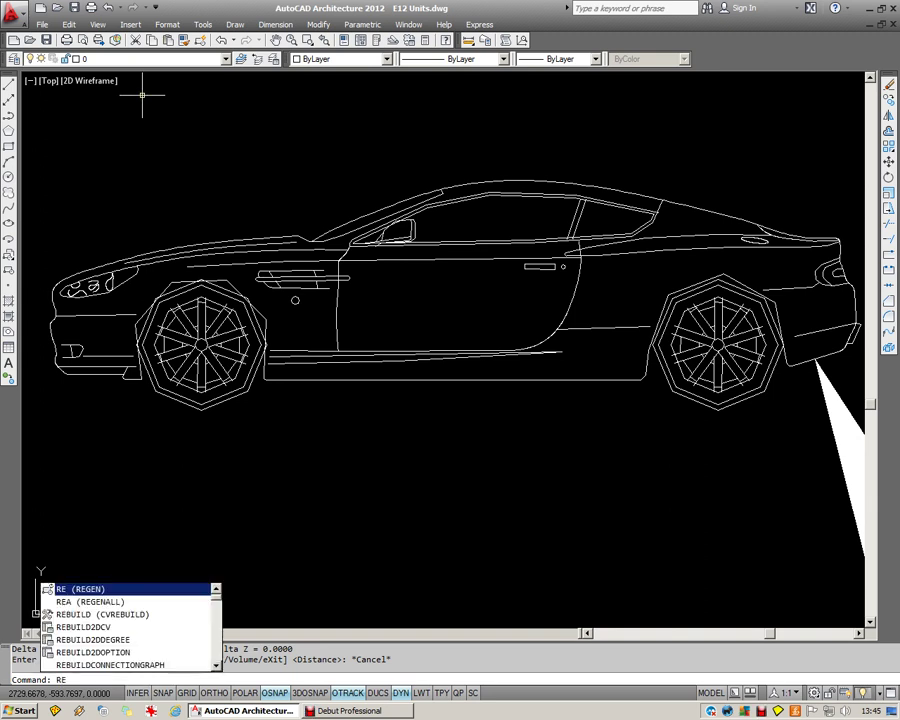
key("Return")
Measure the meter car's wheelbase between the wheel bottoms, reading 2.59
left_click(469, 41)
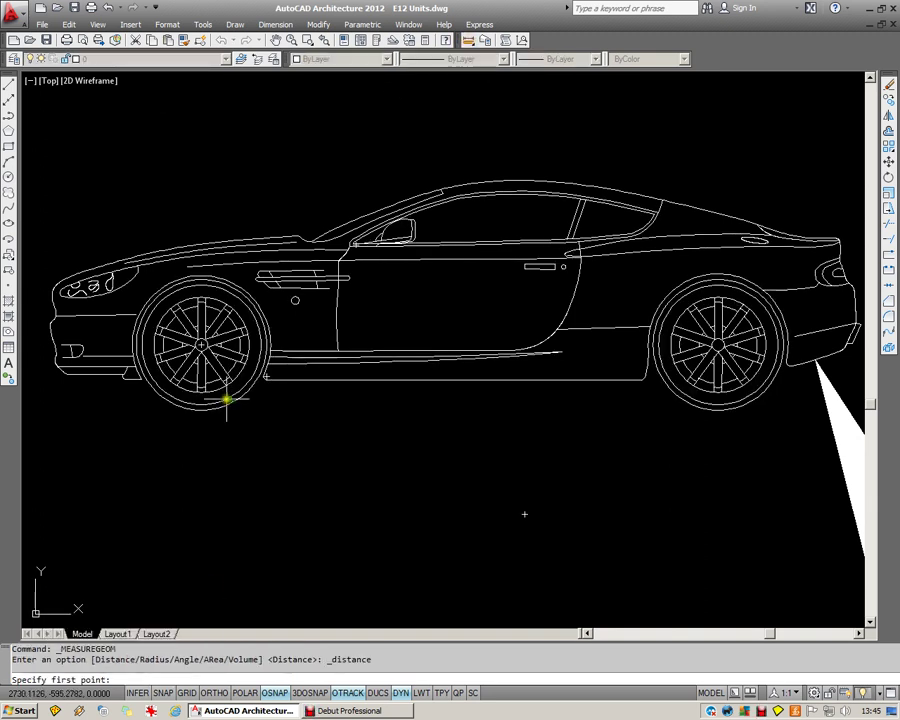
left_click(201, 411)
left_click(721, 411)
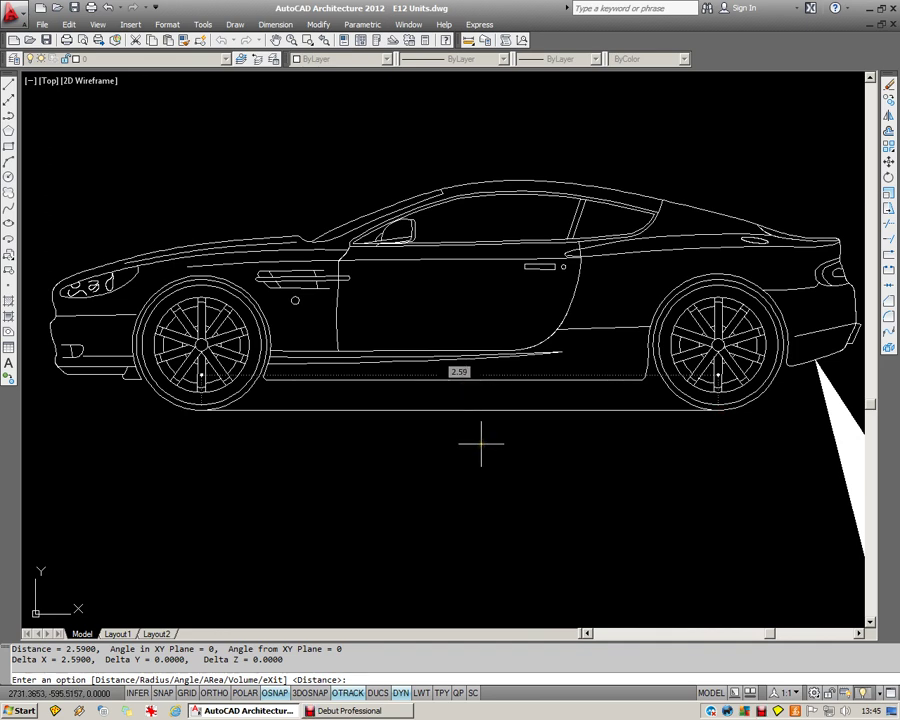
key("Escape")
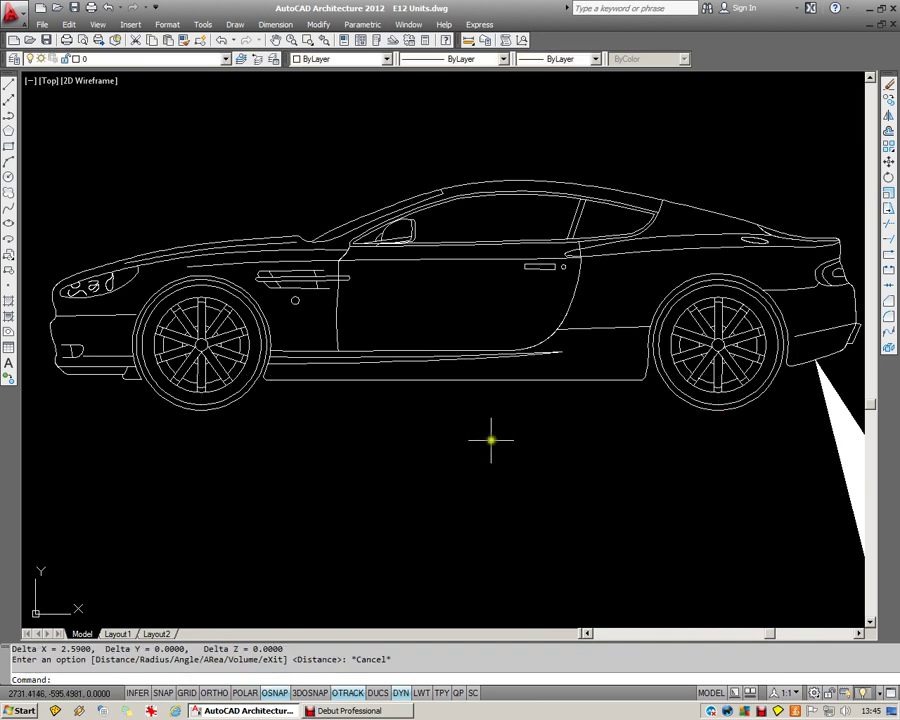
Zoom out and back in onto the meter car
scroll(490, 438, "down", 10)
scroll(530, 425, "up", 3)
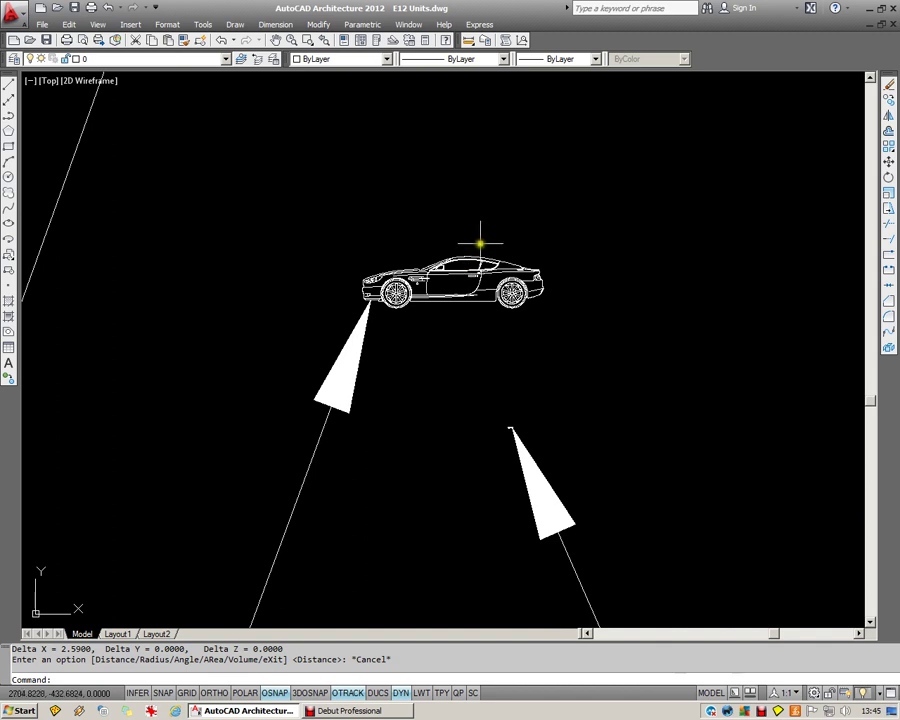
scroll(490, 272, "up", 4)
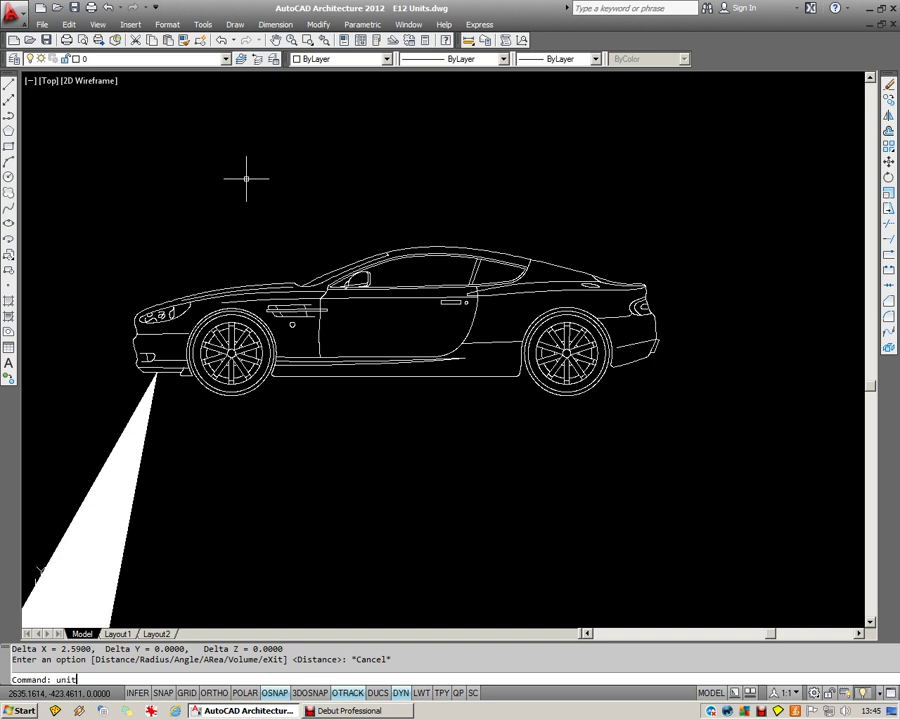
In Drawing Units, set the length type to Architectural and apply the change
key("Return")
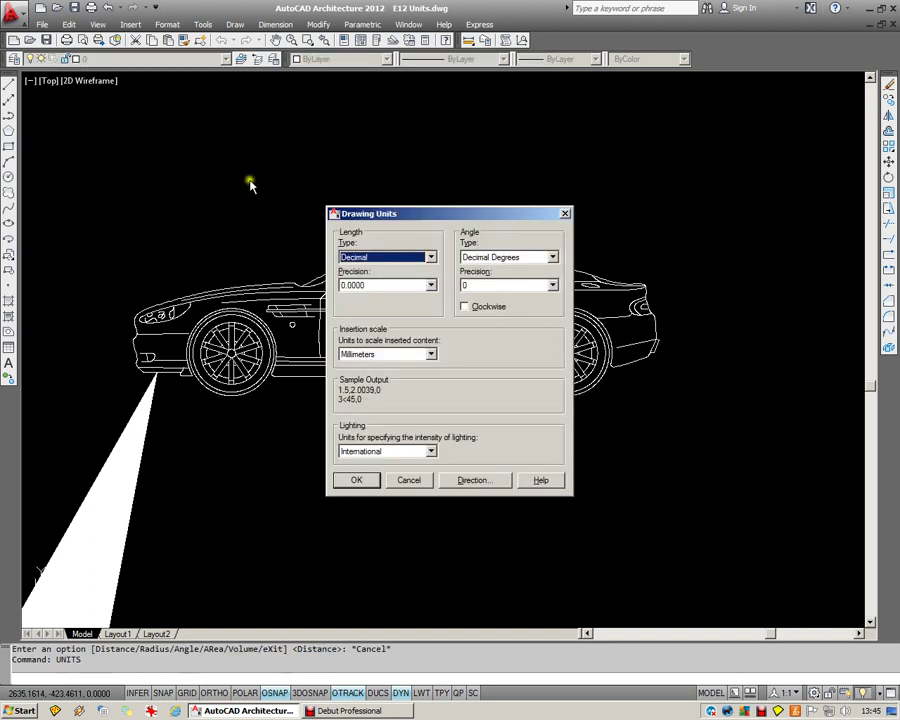
left_click(431, 257)
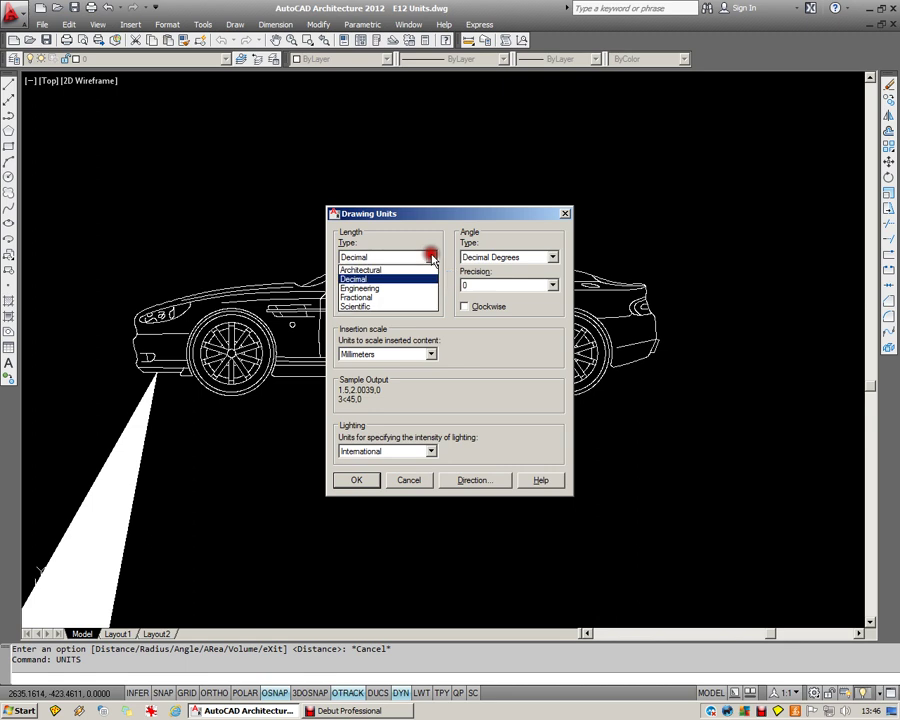
left_click(383, 270)
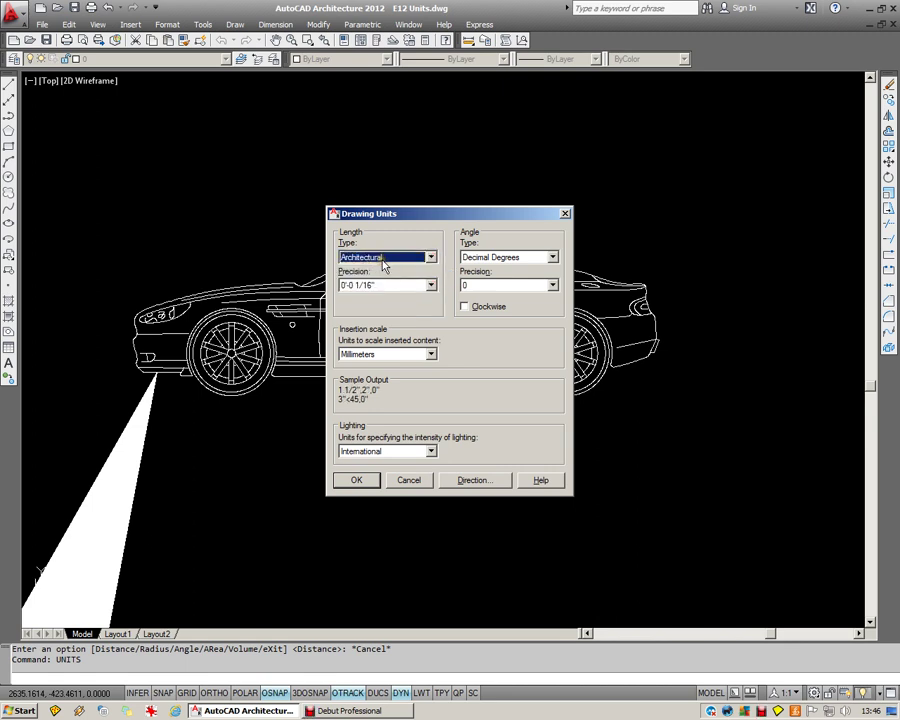
left_click(360, 481)
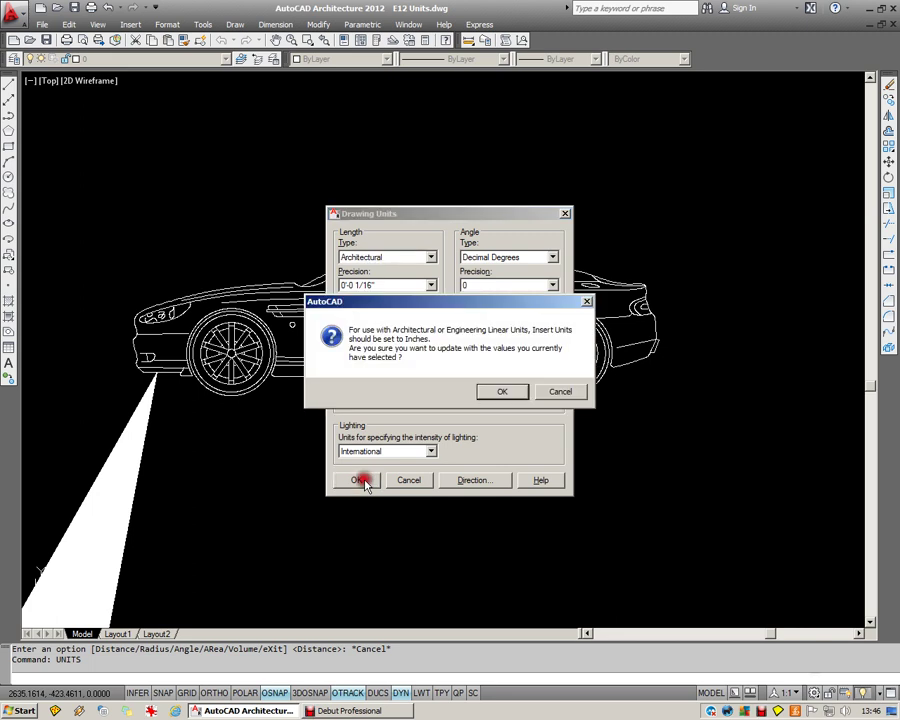
Confirm the insert-units update and measure the feet-and-inches car's wheelbase, reading 8'-5 15/16"
left_click(495, 391)
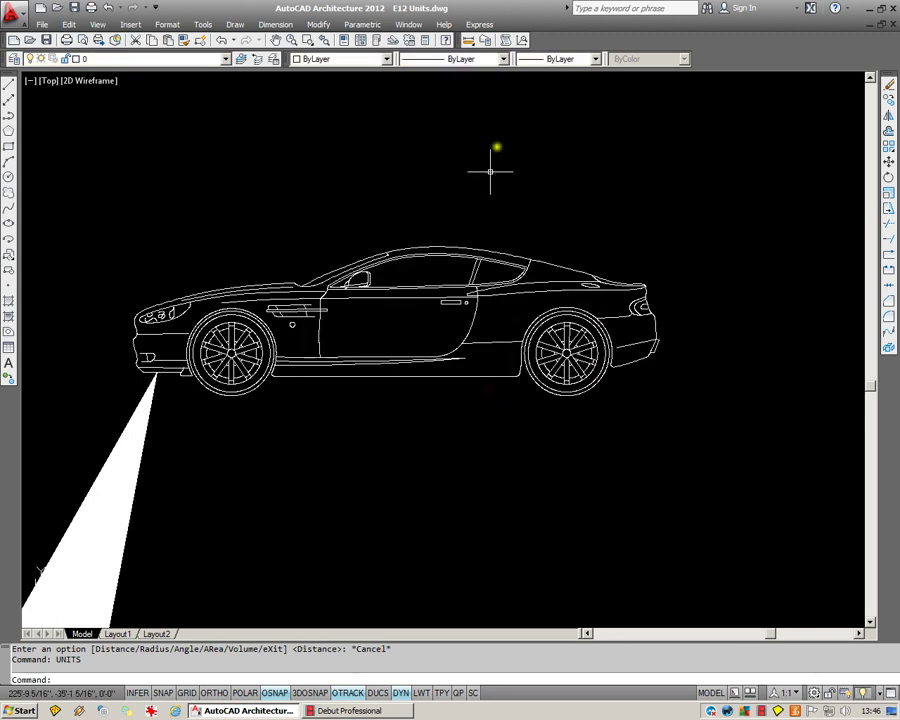
left_click(468, 42)
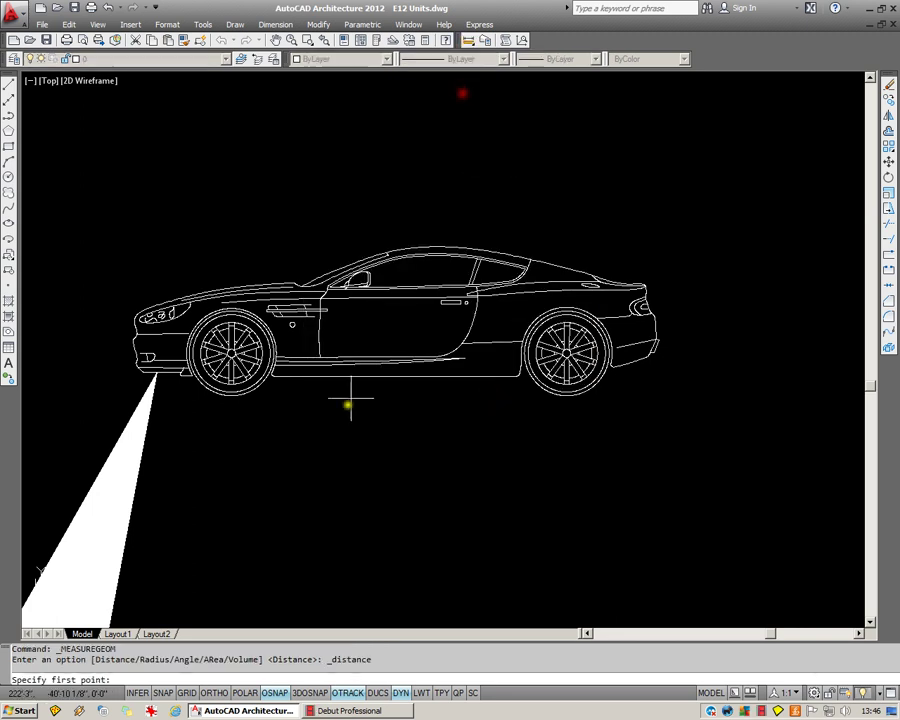
left_click(231, 398)
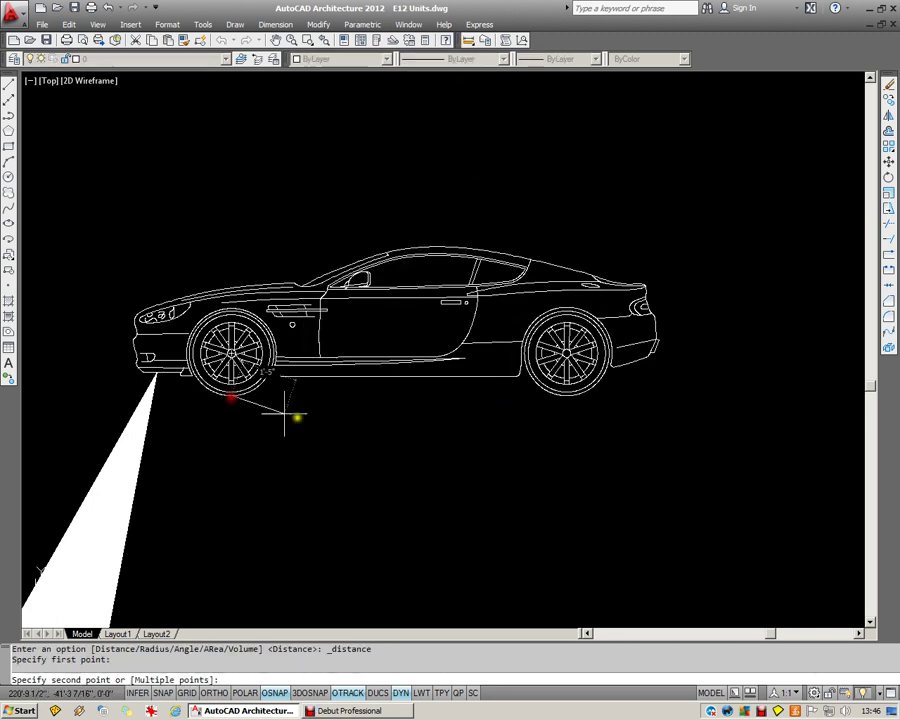
left_click(564, 400)
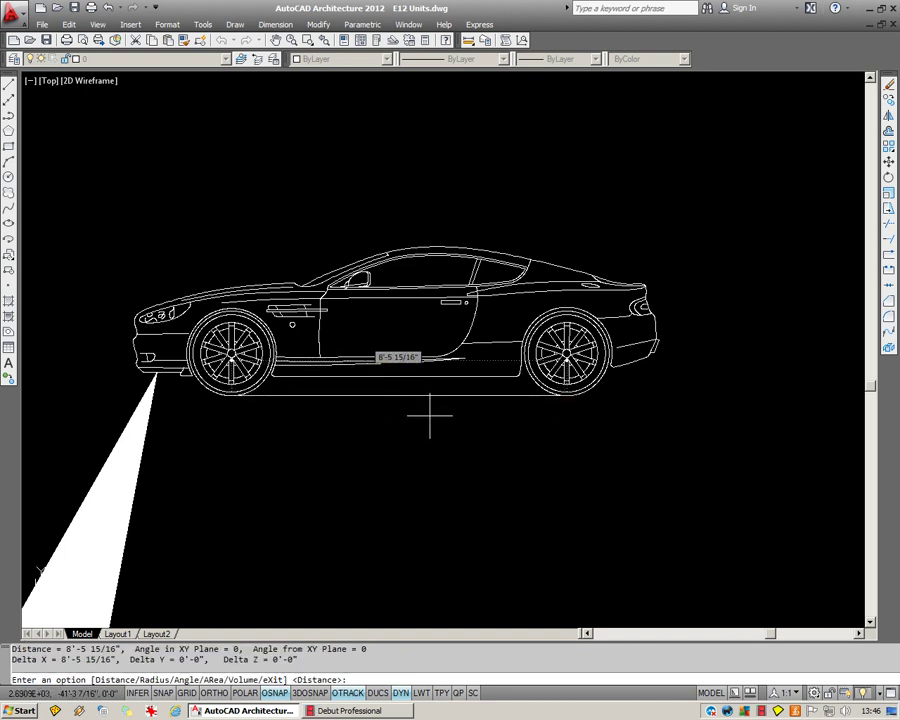
key("Escape")
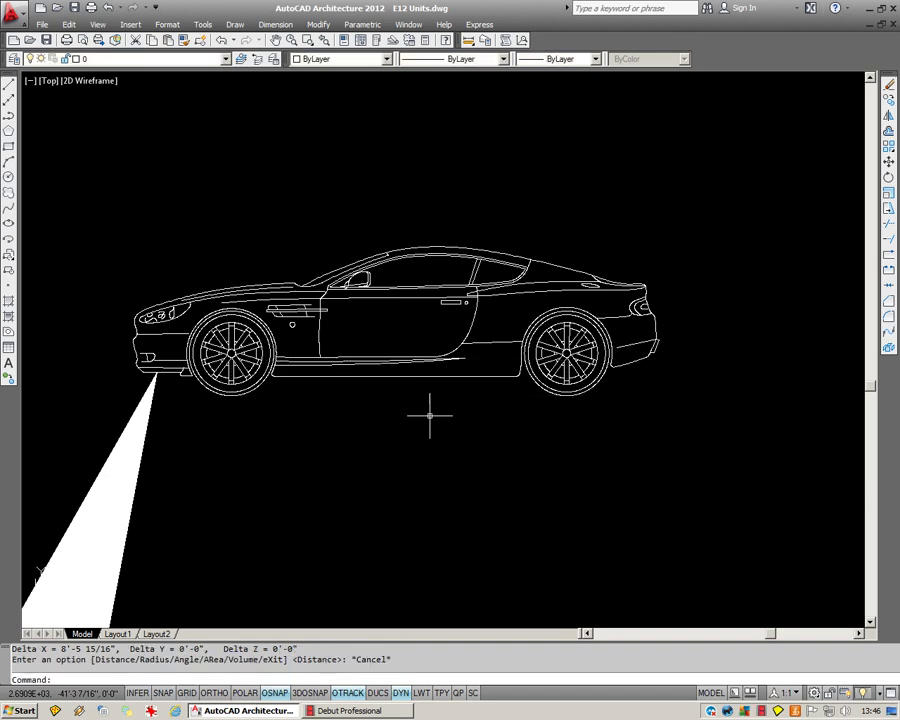
Zoom out, regenerate with RE, and frame the mm, cm, m and feet-and-inches cars with labels
scroll(430, 412, "down", 8)
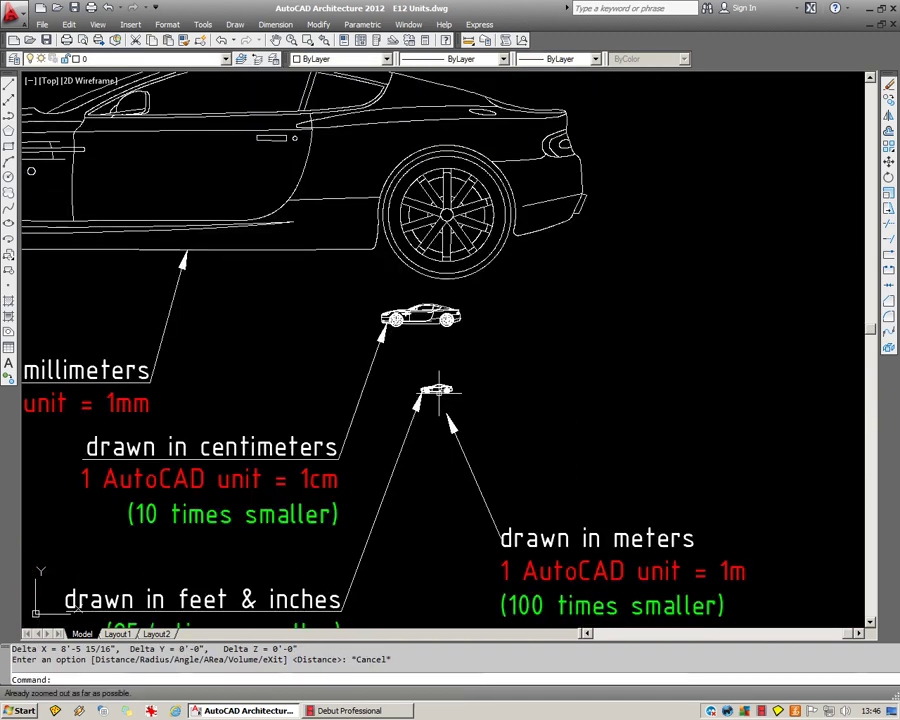
type("re")
key("Return")
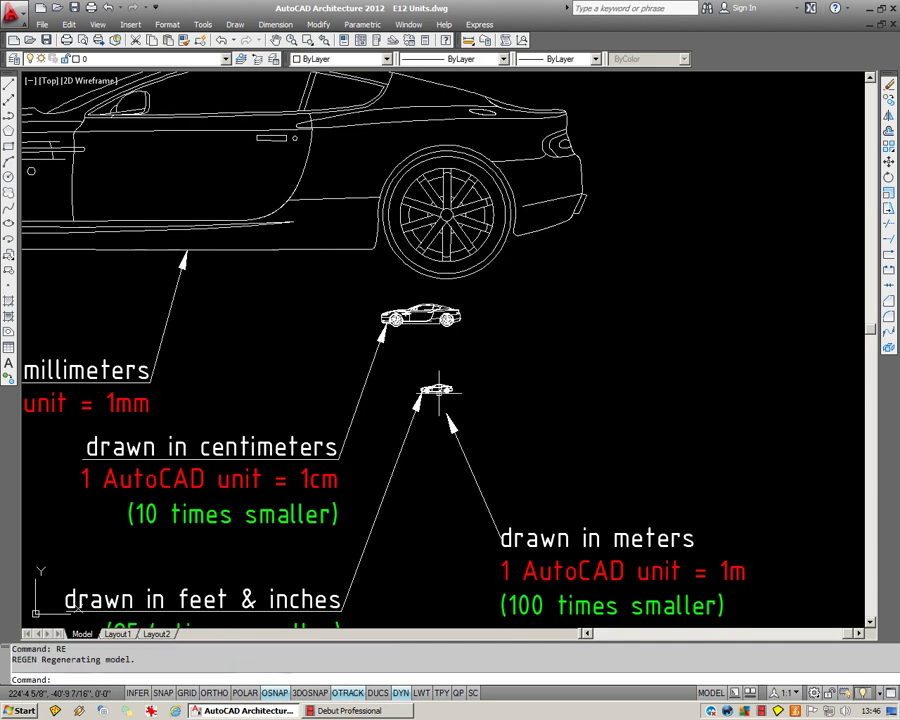
scroll(478, 343, "down", 4)
scroll(390, 367, "up", 2)
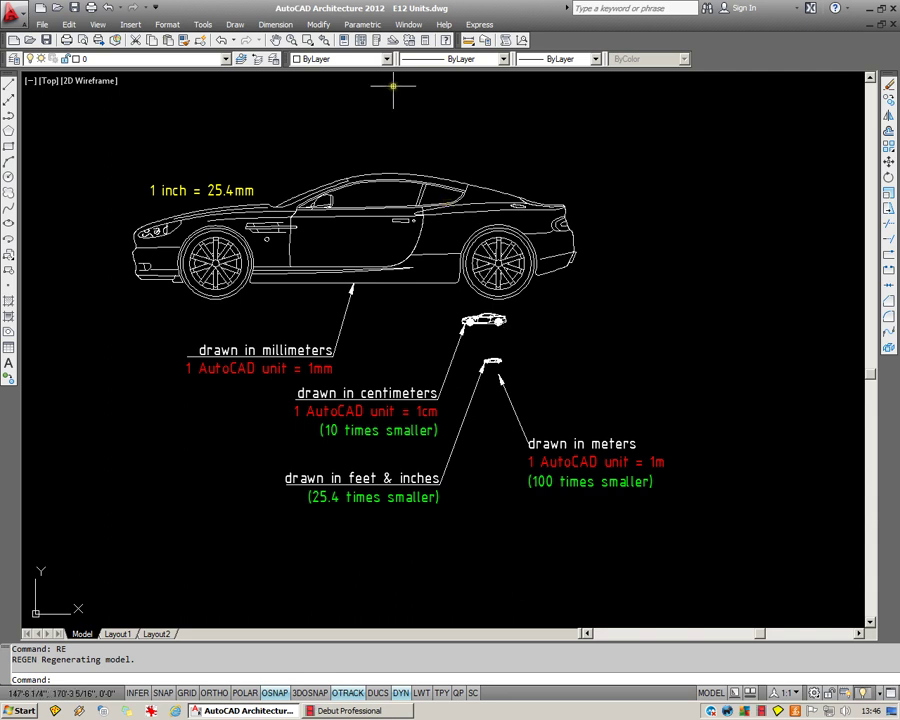
Open QuickCalc, clear the input field and wipe the calculation history
left_click(424, 40)
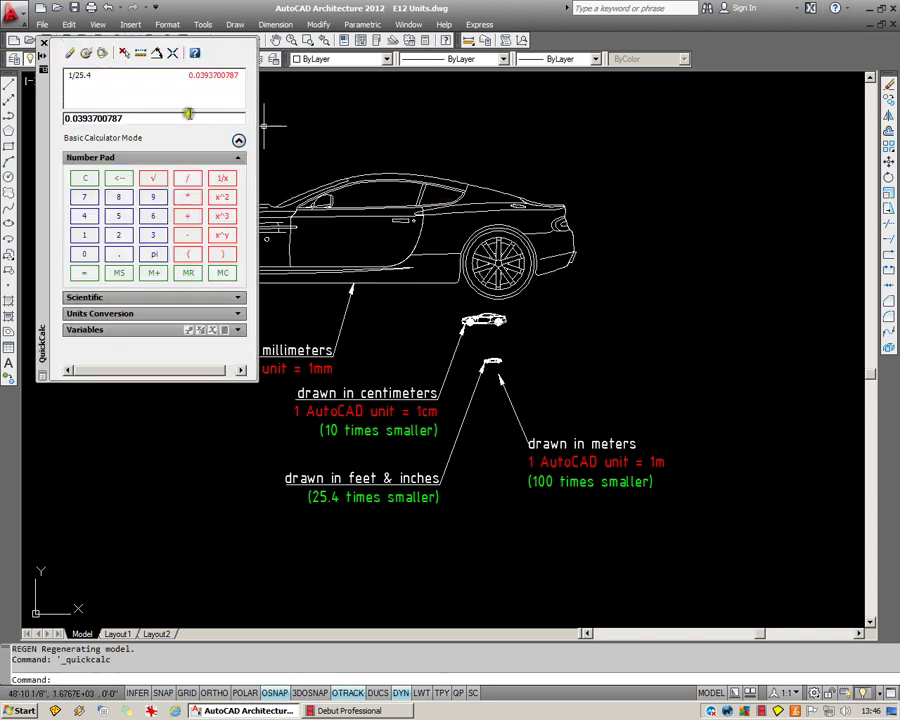
left_click(90, 77)
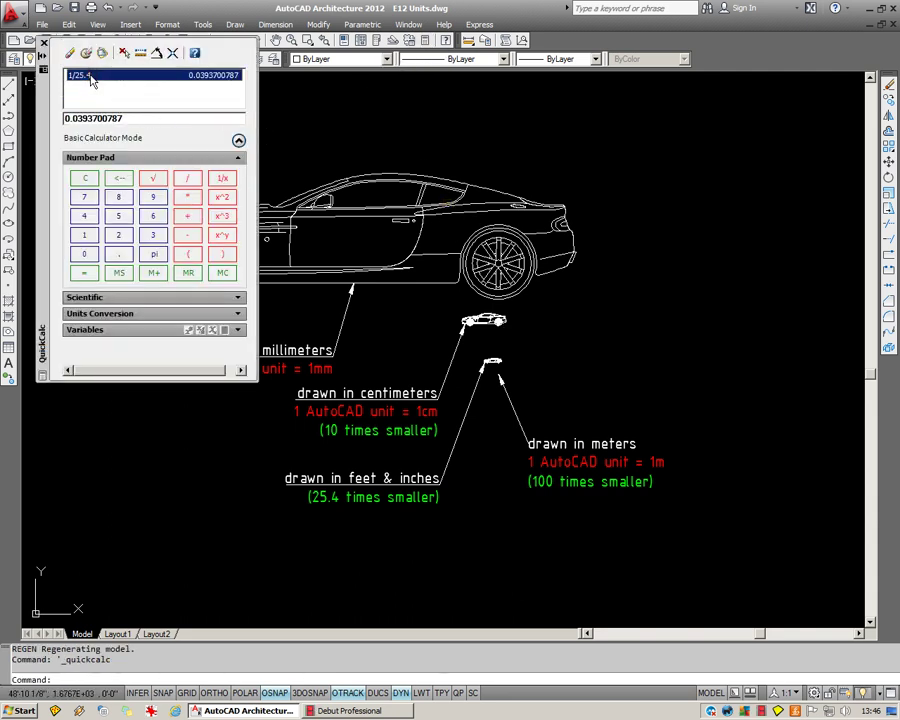
double_click(112, 118)
key("Delete")
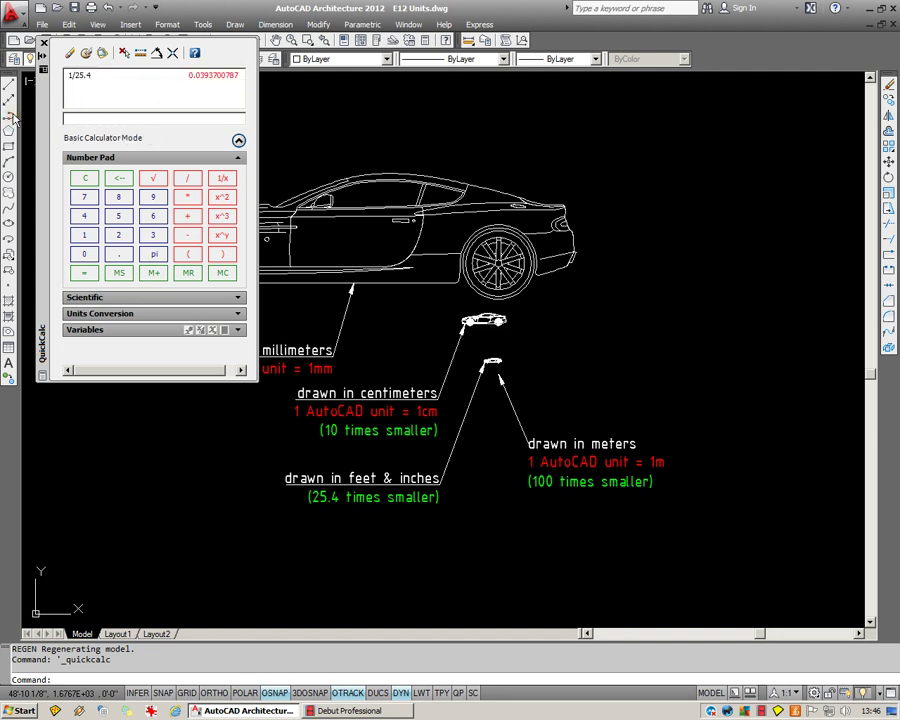
left_click(88, 76)
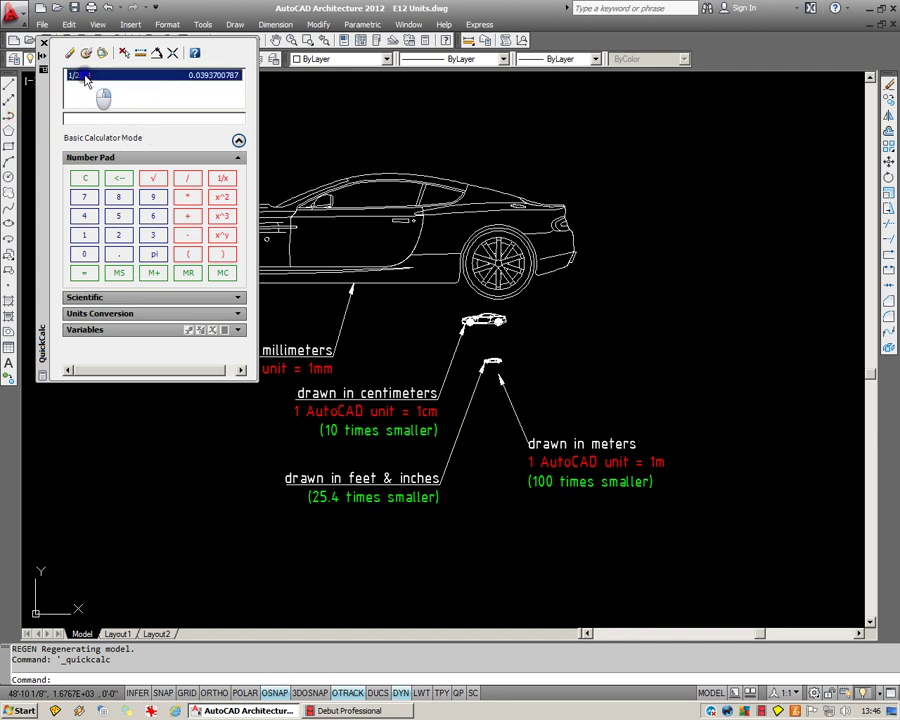
right_click(87, 76)
left_click(116, 160)
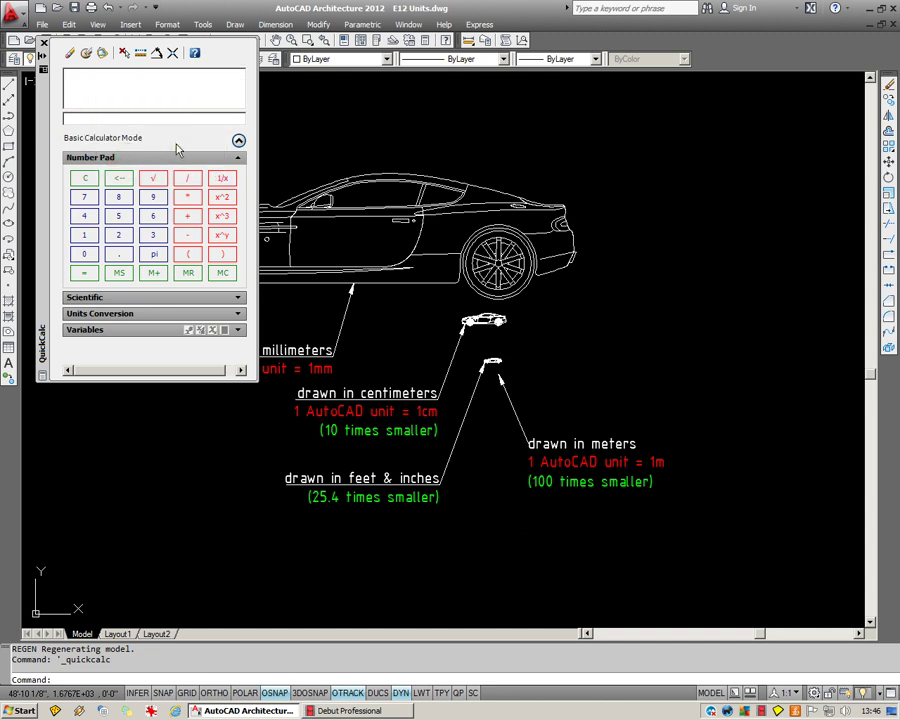
Evaluate 1/25.4, copy the result 0.0393700787, and close QuickCalc
type("/25.4")
key("Return")
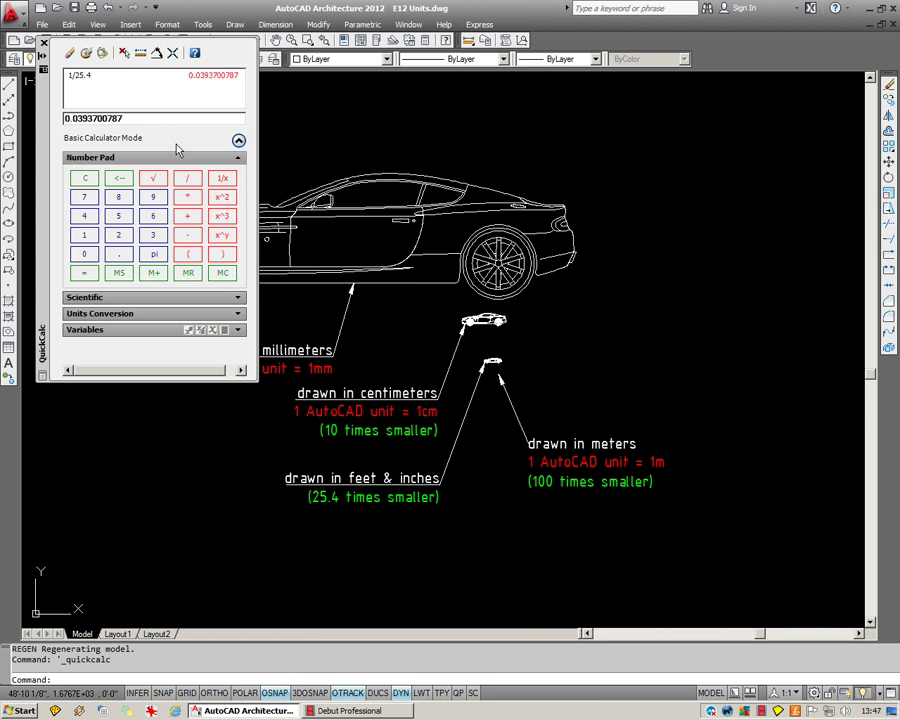
left_click(116, 118)
left_click_drag(126, 118, 26, 115)
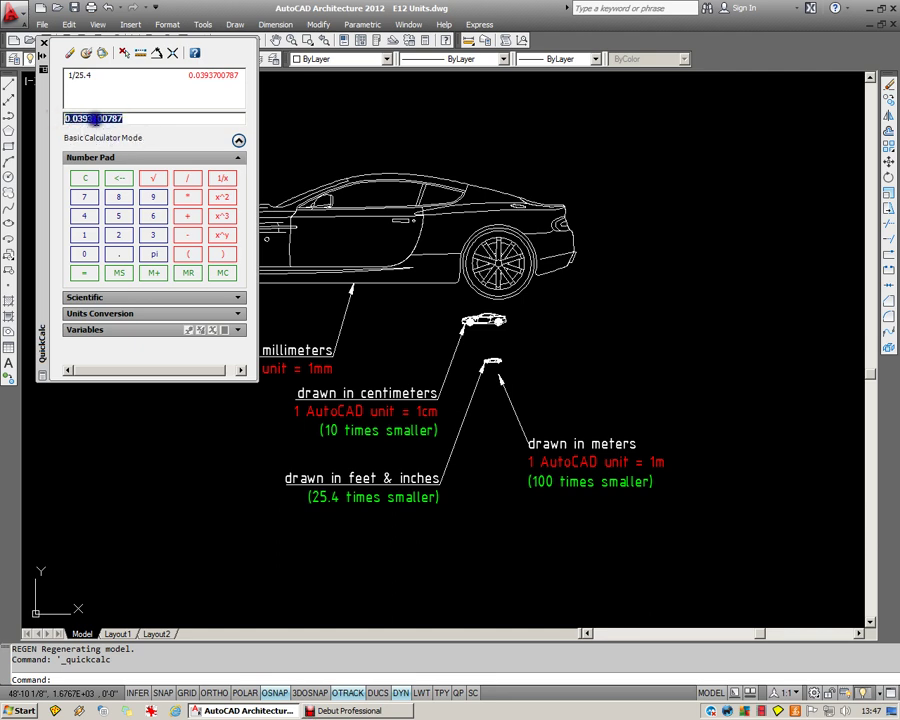
right_click(104, 120)
left_click(117, 158)
left_click(42, 45)
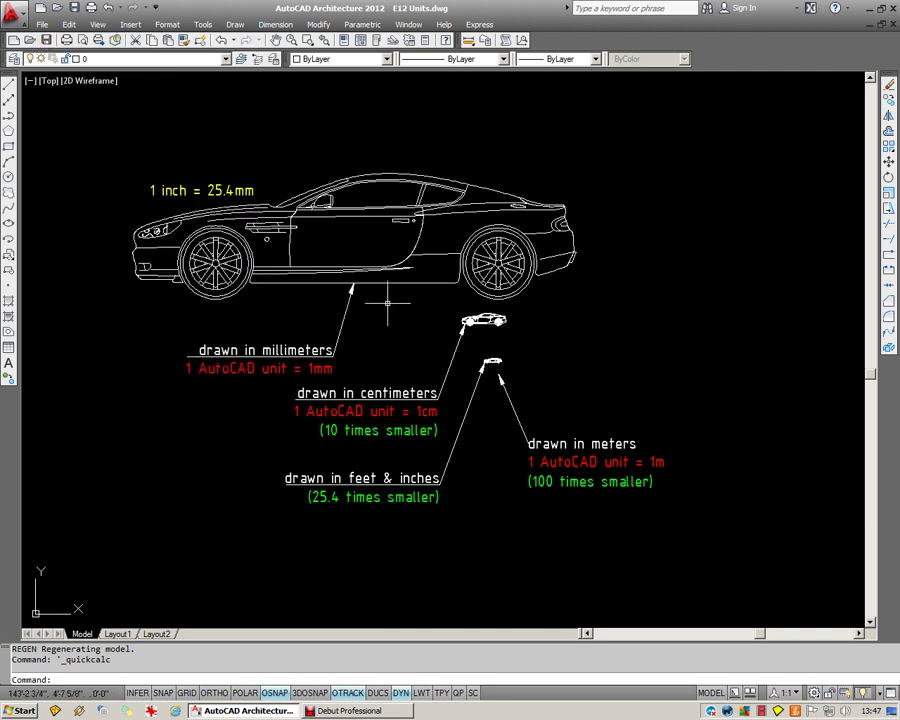
Scale the millimetre car about its wheel bottom by the pasted factor 0.0393700787
type("sc")
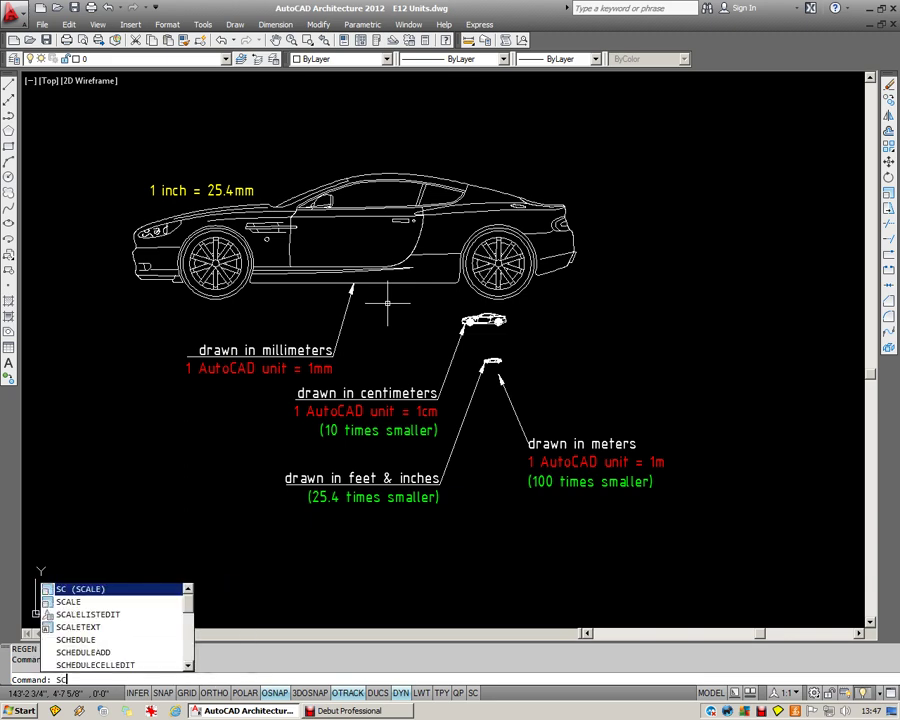
key("Return")
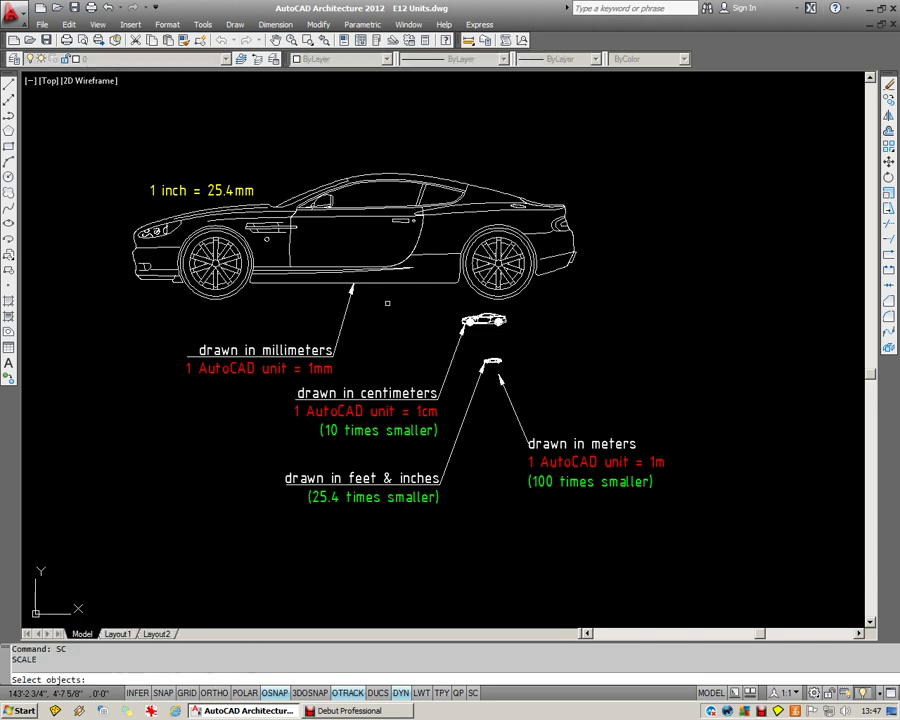
left_click(390, 282)
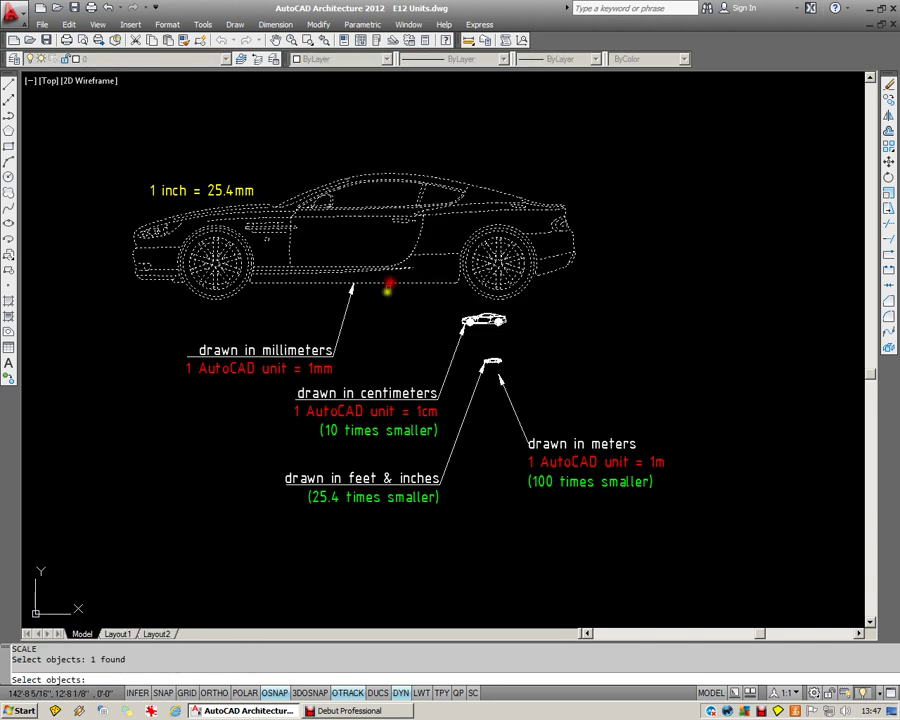
key("Return")
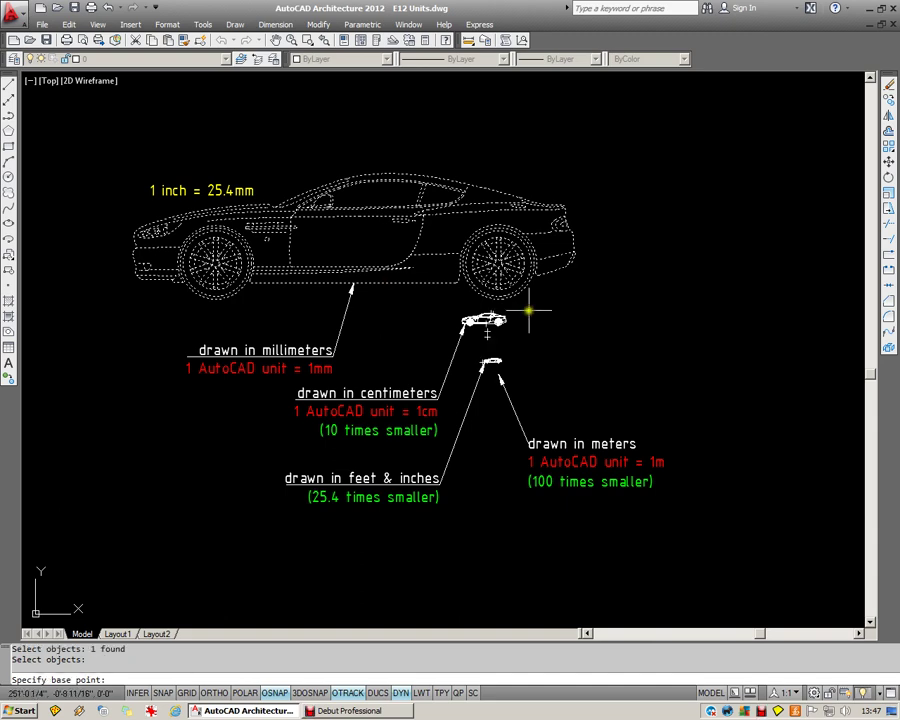
scroll(526, 308, "up", 5)
left_click(455, 284)
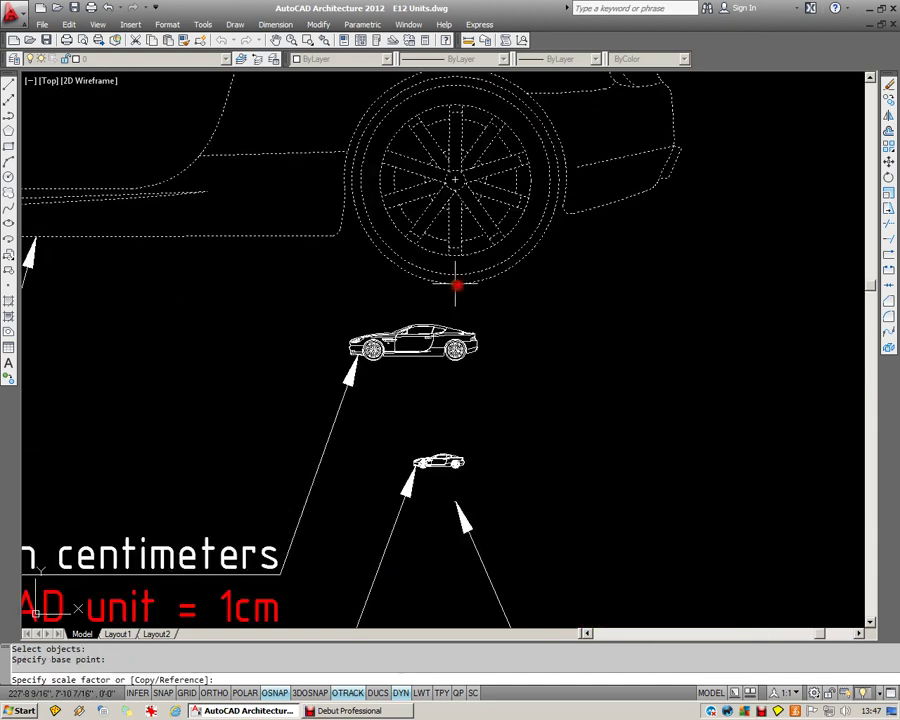
right_click(218, 680)
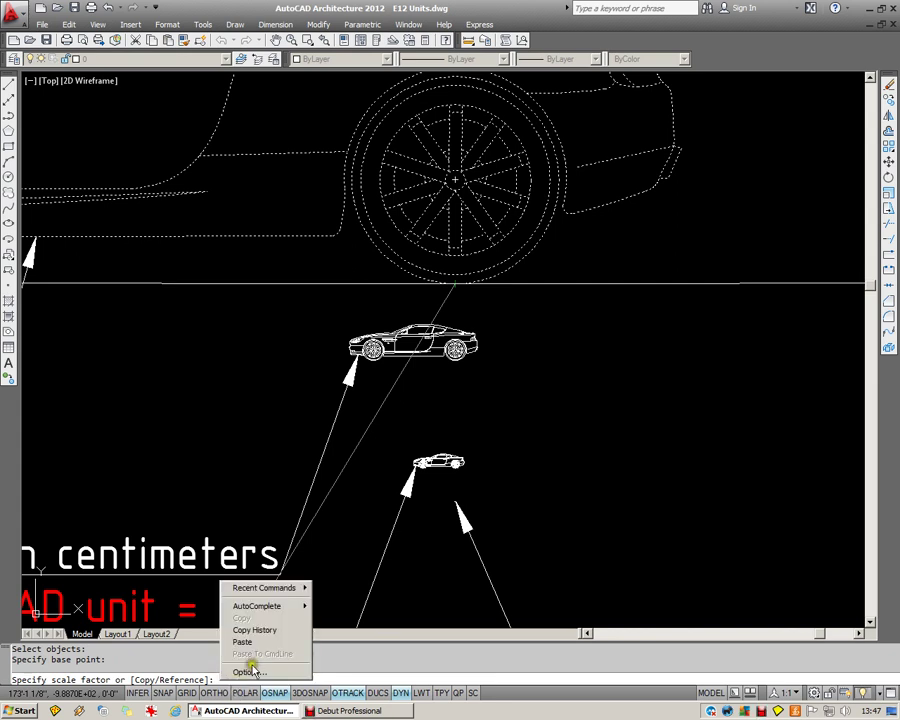
left_click(250, 642)
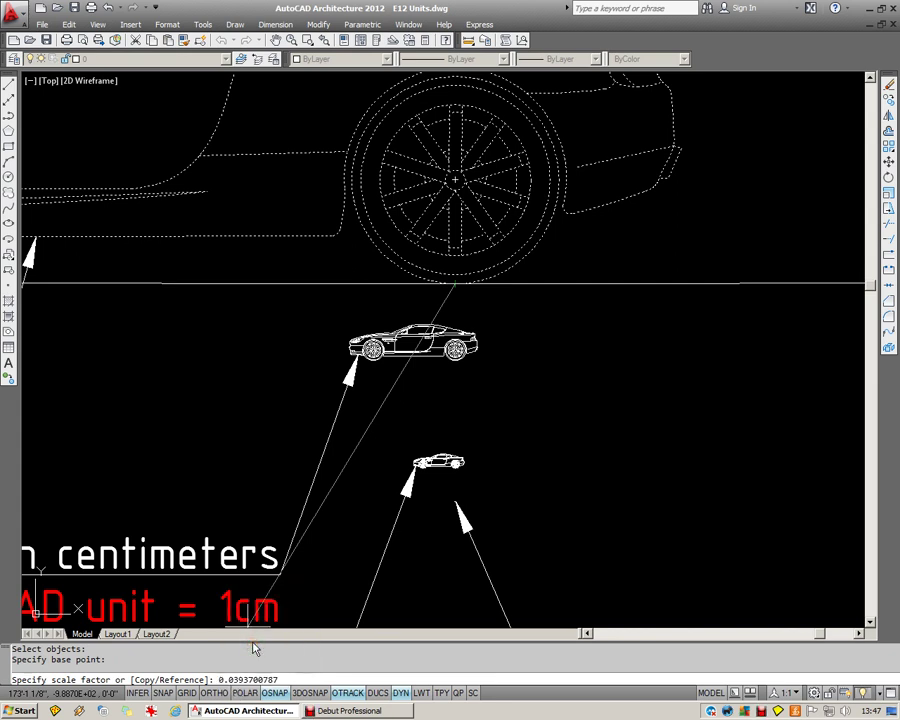
key("Return")
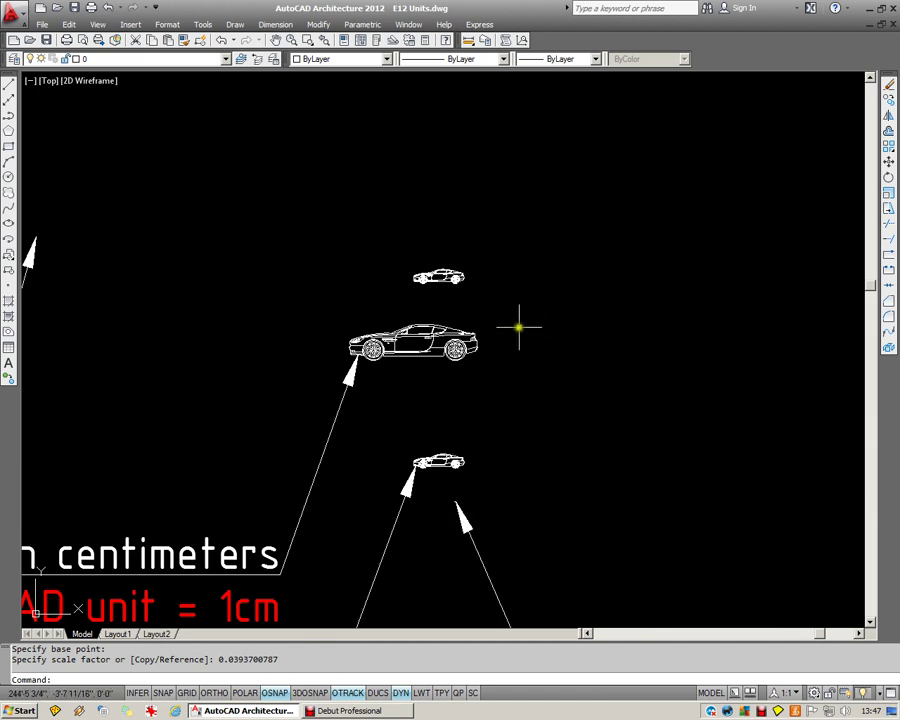
Move the rescaled car to sit just above the feet-and-inches car
scroll(519, 327, "up", 2)
type("m")
key("Return")
left_click(482, 213)
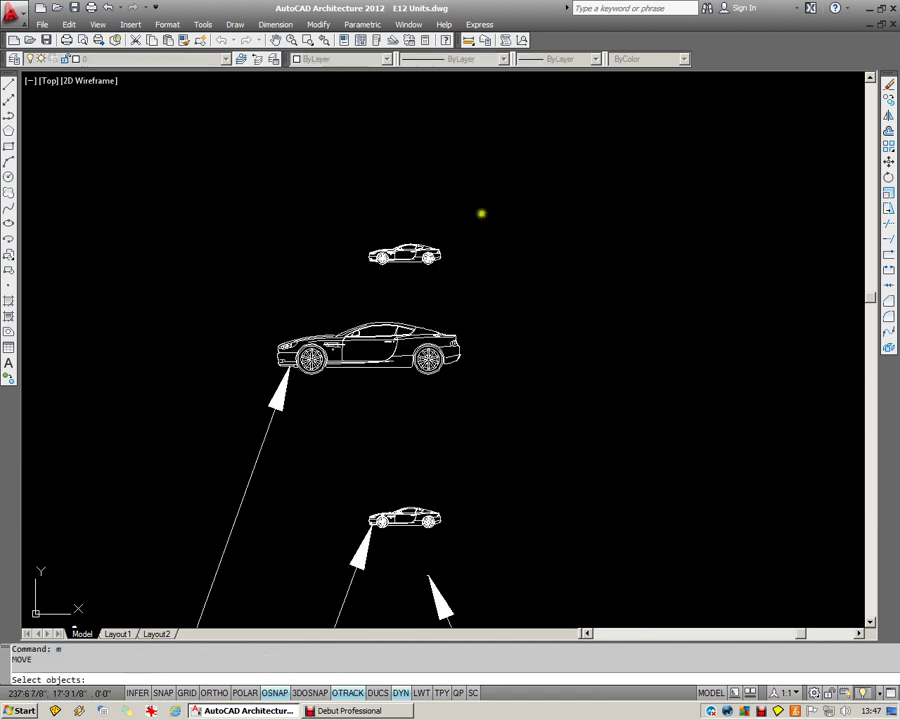
left_click(432, 287)
key("Return")
left_click(435, 287)
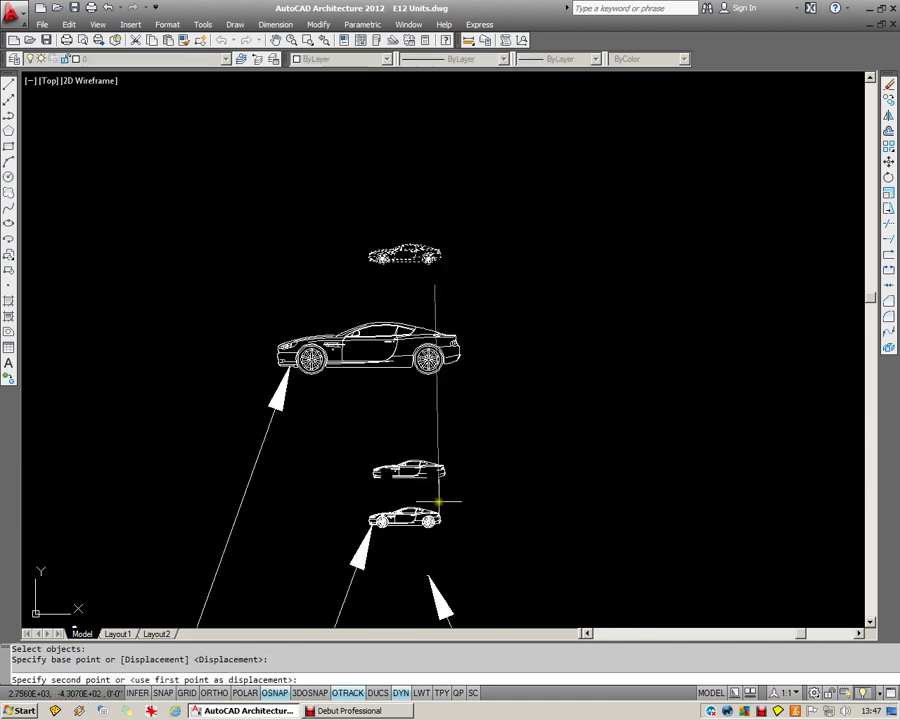
left_click(438, 498)
scroll(396, 536, "up", 5)
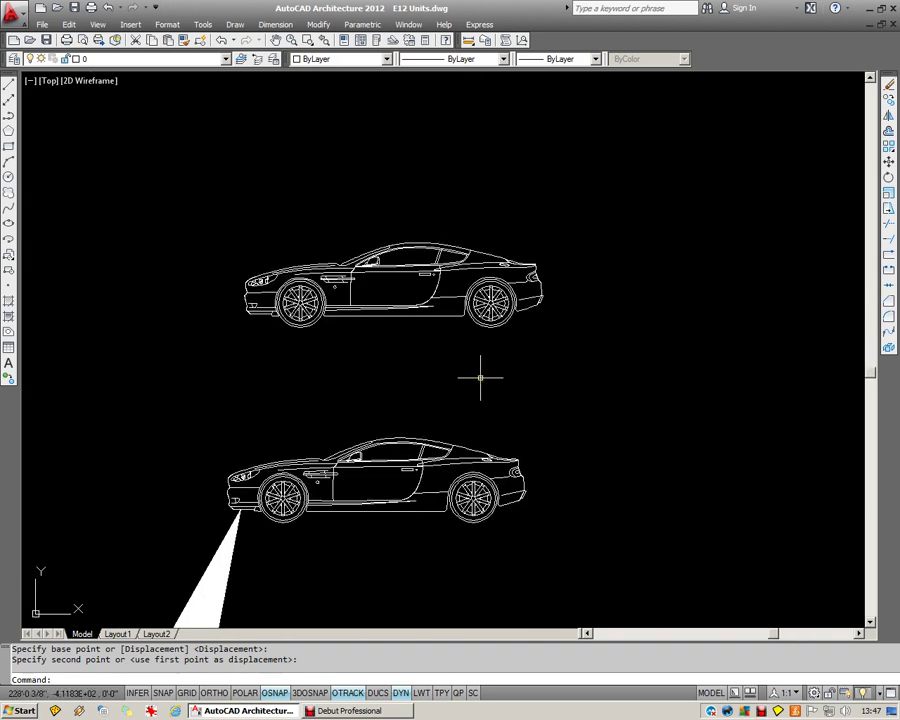